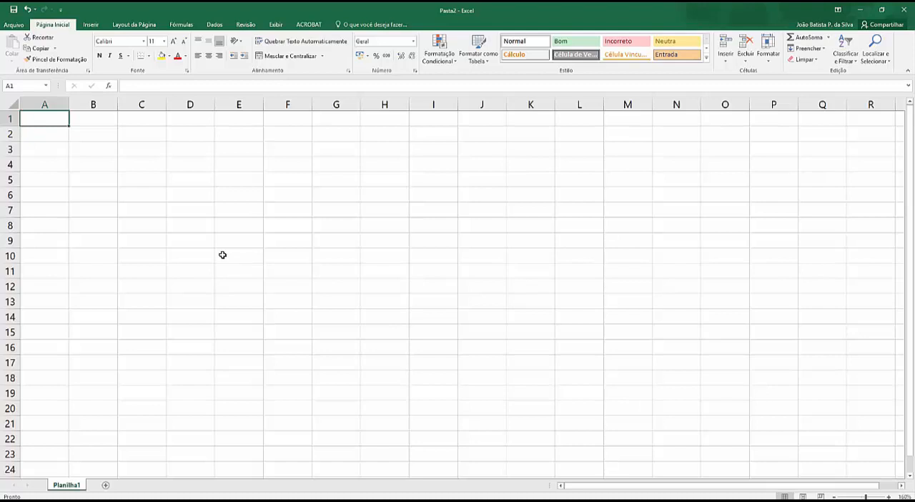
{"action": "scroll", "coordinate": [457, 285], "scroll_direction": "down", "scroll_amount": 3}
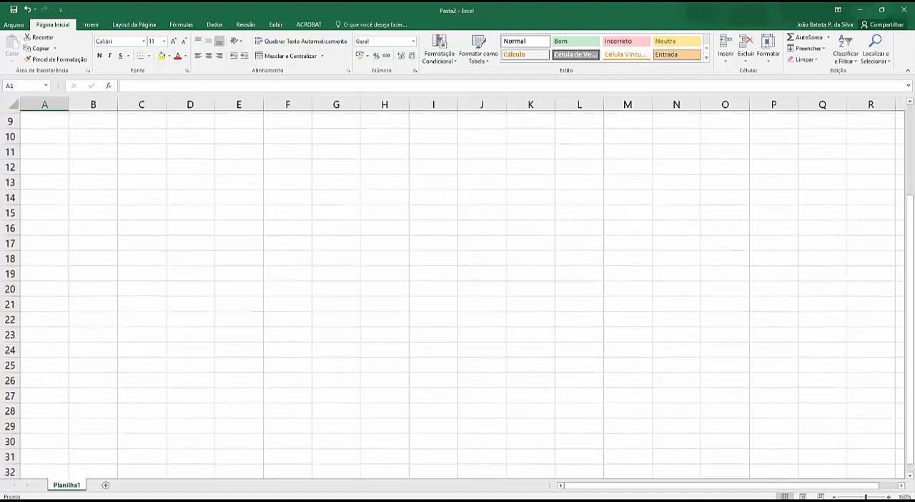
{"action": "scroll", "coordinate": [457, 285], "scroll_direction": "up", "scroll_amount": 3}
{"action": "key", "text": "alt+Tab"}
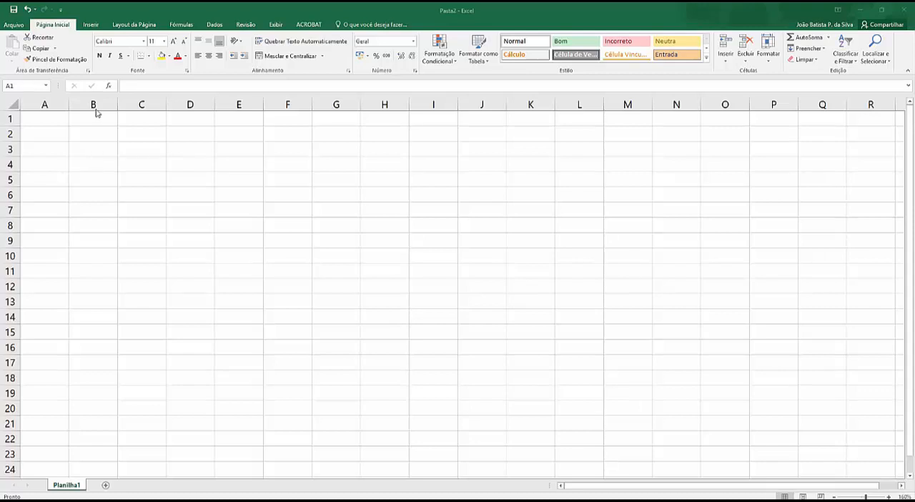
Enter the headers Nome, Sobrenome and Data Nascimento in cells A1 to C1.
{"action": "left_click", "coordinate": [55, 117]}
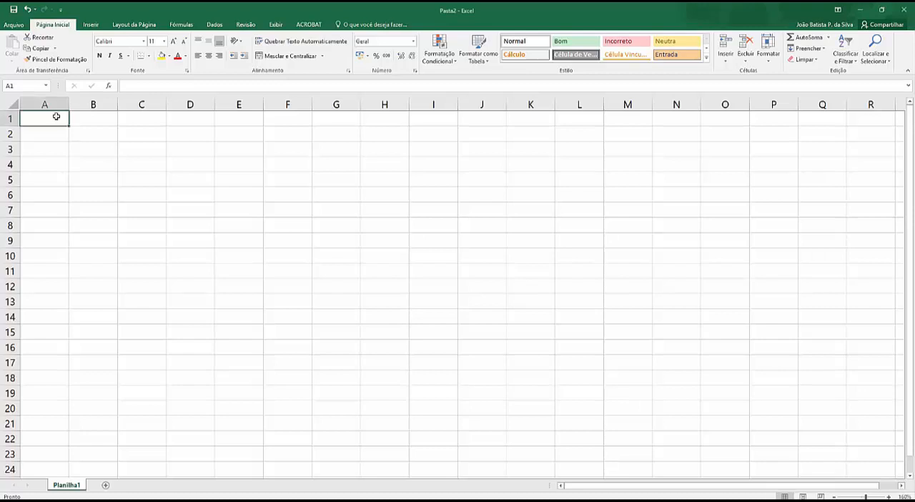
{"action": "type", "text": "Nome"}
{"action": "key", "text": "Tab"}
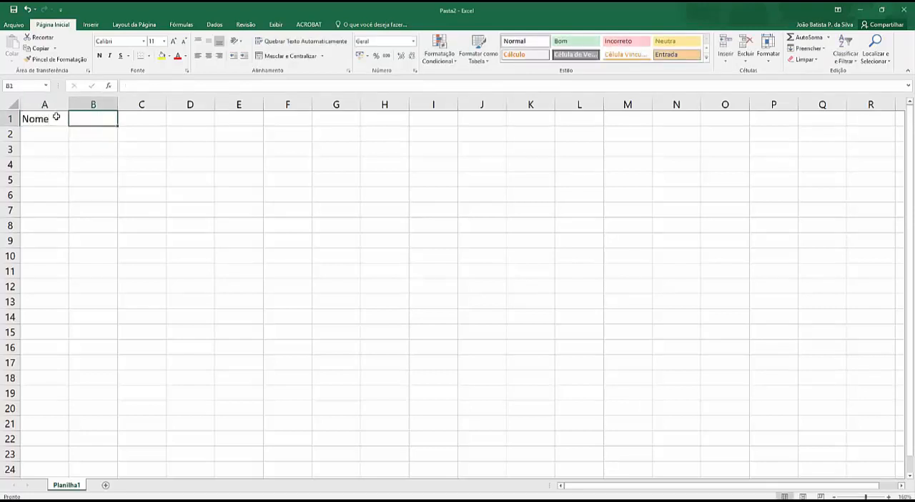
{"action": "type", "text": "Sobrenome"}
{"action": "key", "text": "Tab"}
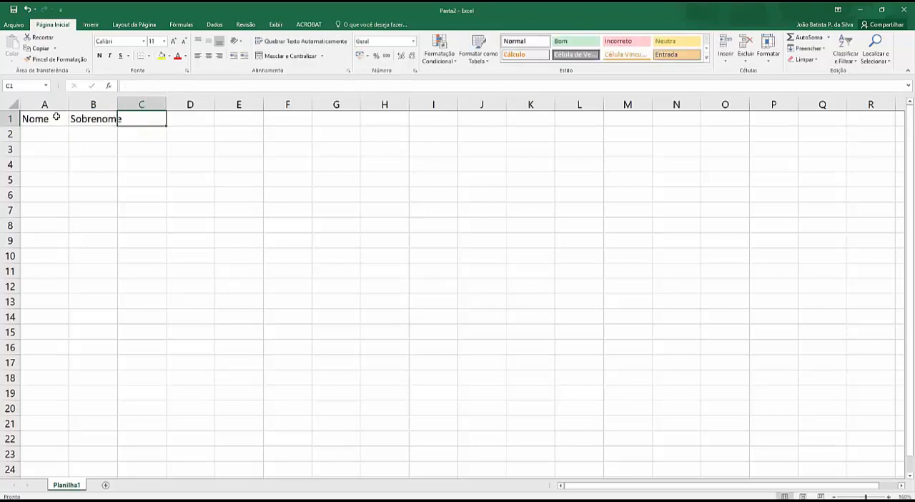
{"action": "type", "text": "Data Nasc"}
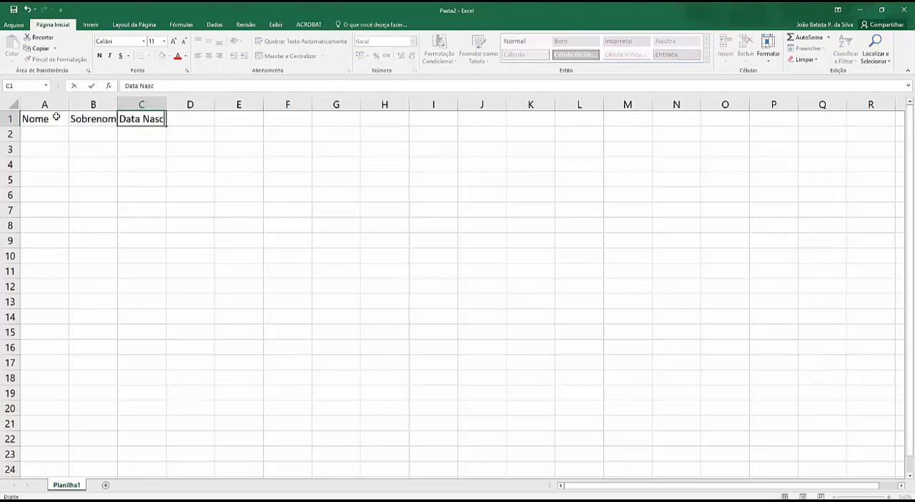
{"action": "type", "text": "imento"}
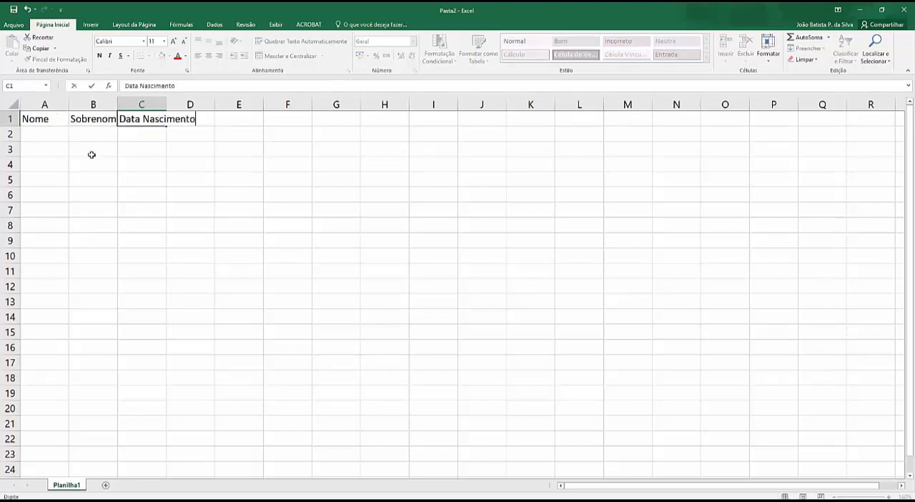
{"action": "left_click", "coordinate": [136, 149]}
Widen columns A, B, C and D so the headers in row 1 fit with room to spare.
{"action": "left_click_drag", "start_coordinate": [118, 105], "coordinate": [149, 105]}
{"action": "double_click", "coordinate": [197, 105]}
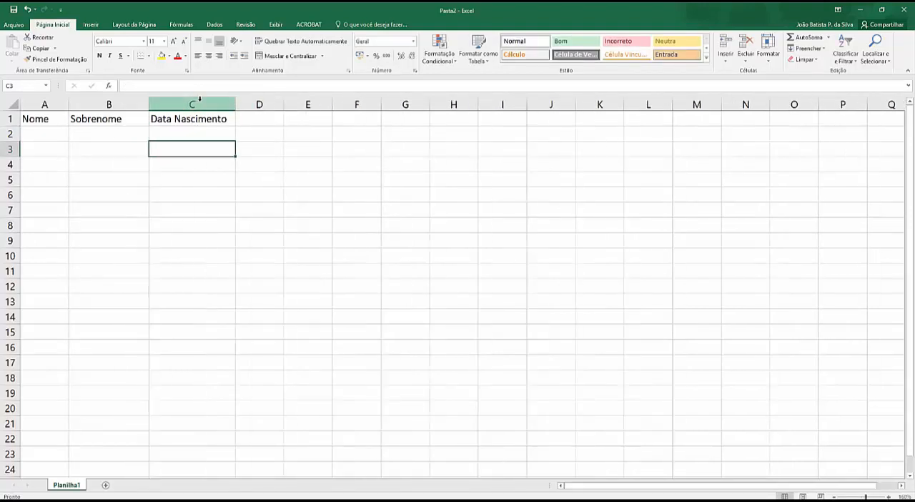
{"action": "left_click_drag", "start_coordinate": [283, 104], "coordinate": [317, 105]}
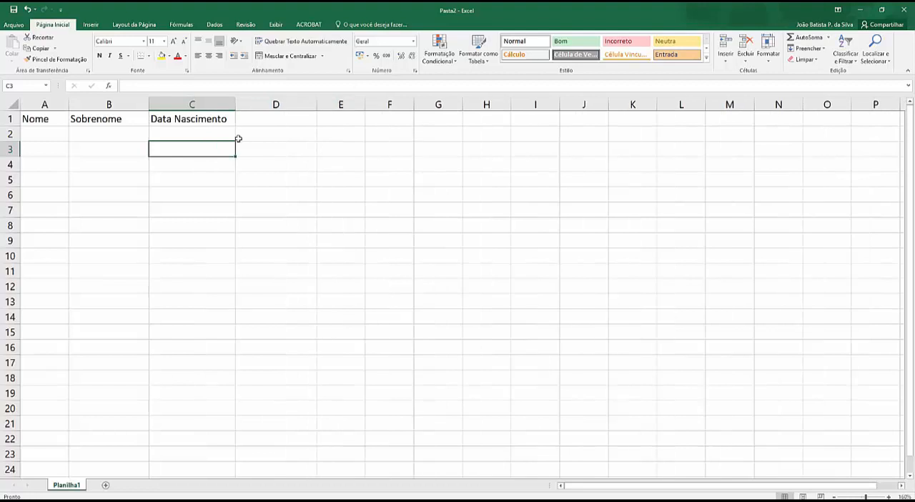
{"action": "left_click_drag", "start_coordinate": [69, 104], "coordinate": [92, 104]}
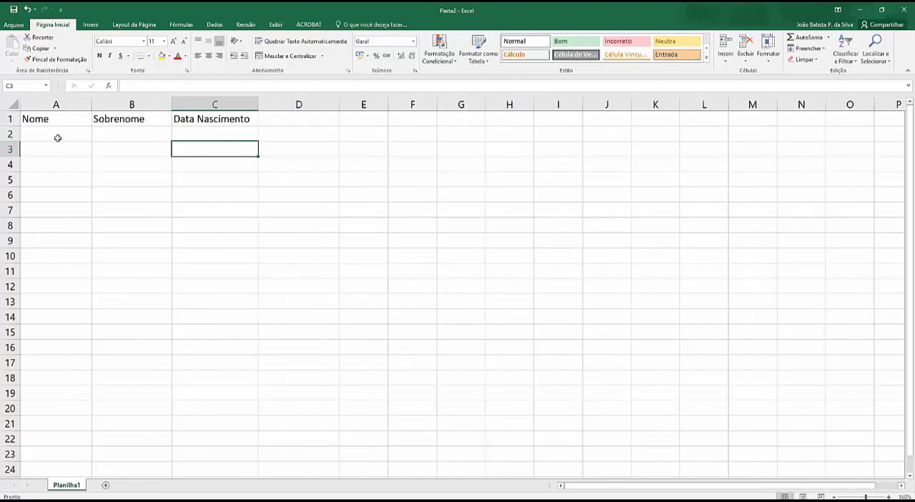
Enter the person's first name in A2 and surname in B2.
{"action": "left_click", "coordinate": [59, 138]}
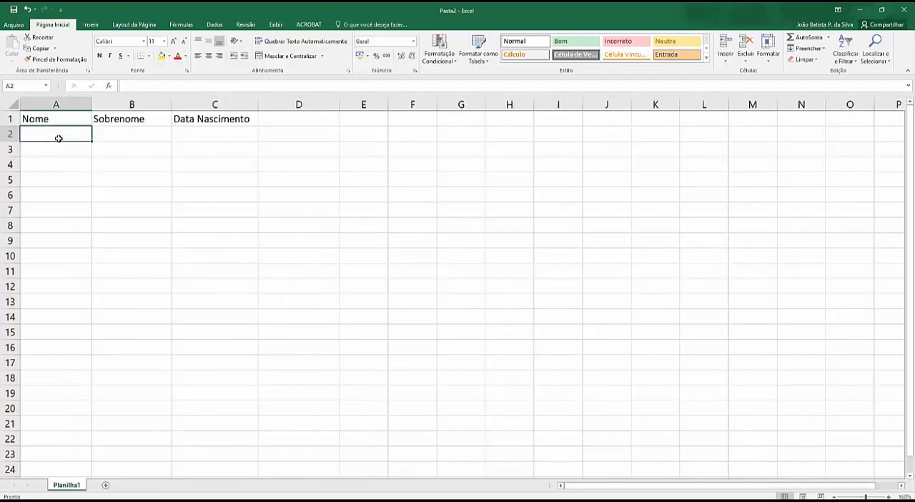
{"action": "type", "text": "João"}
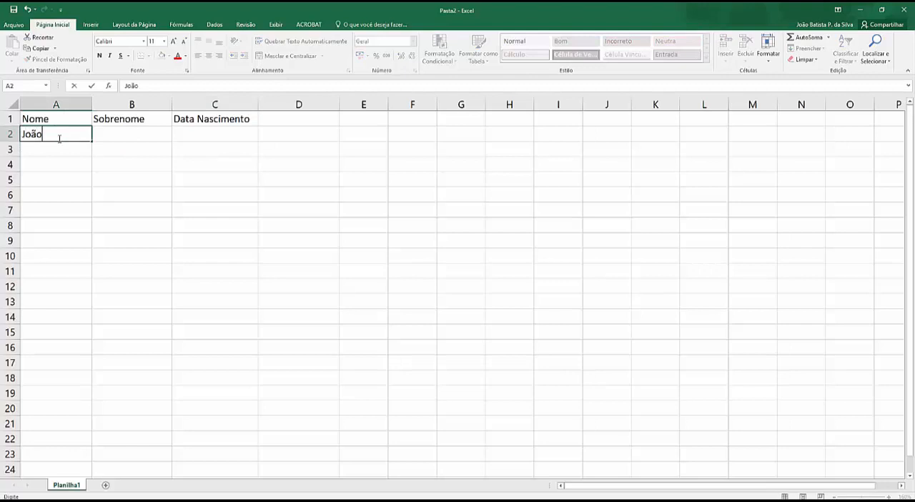
{"action": "key", "text": "Tab"}
{"action": "type", "text": "Silva"}
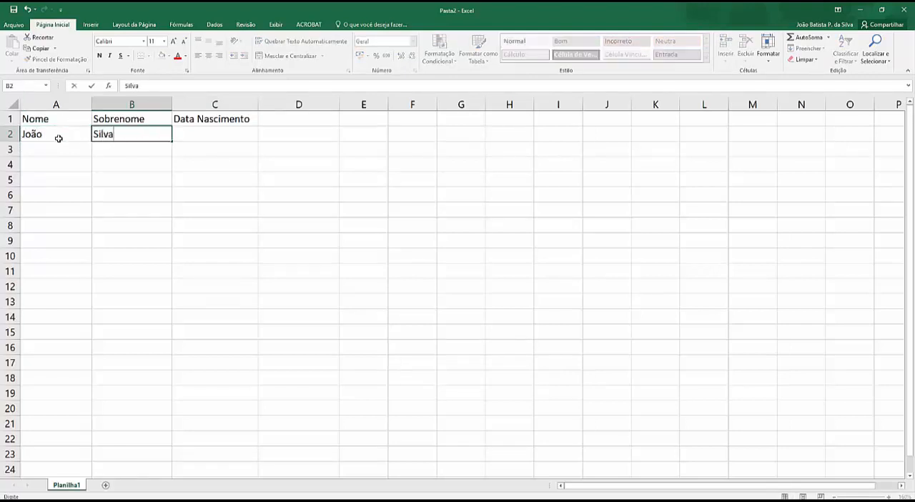
{"action": "key", "text": "Tab"}
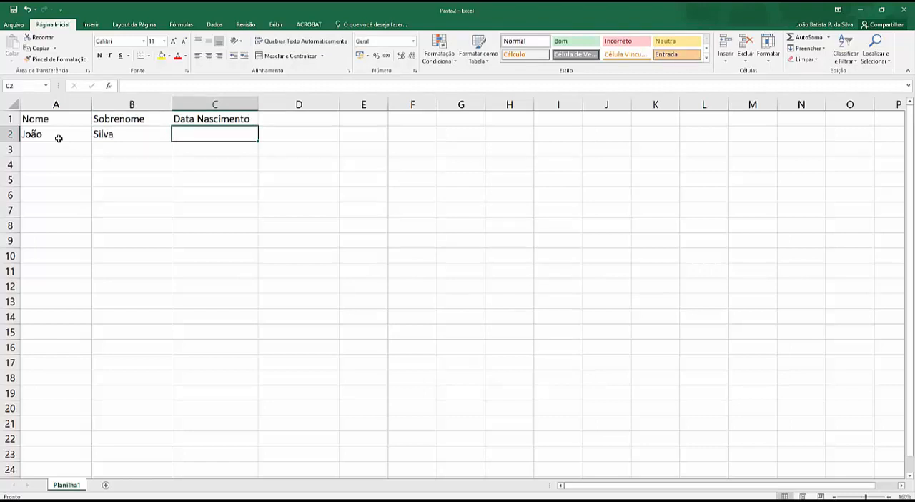
Enter the person's date of birth in C2 and widen the empty column D further.
{"action": "type", "text": "13/"}
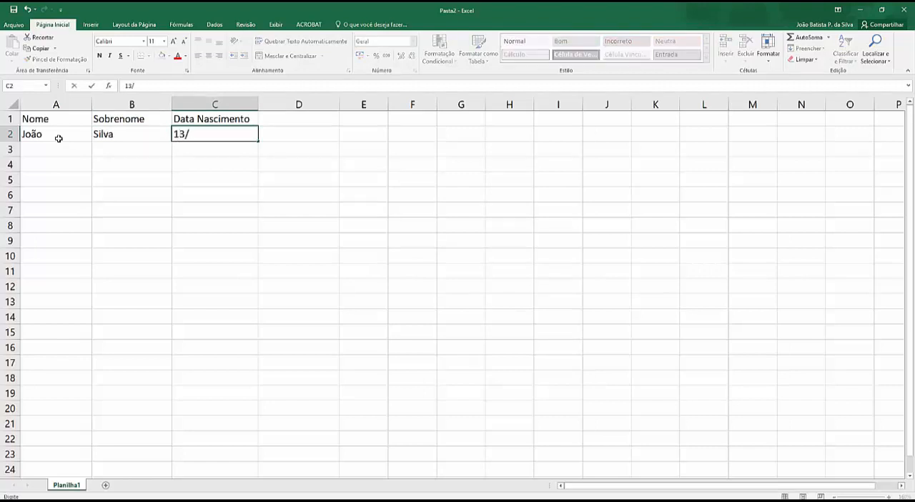
{"action": "type", "text": "07/1984"}
{"action": "left_click", "coordinate": [284, 131]}
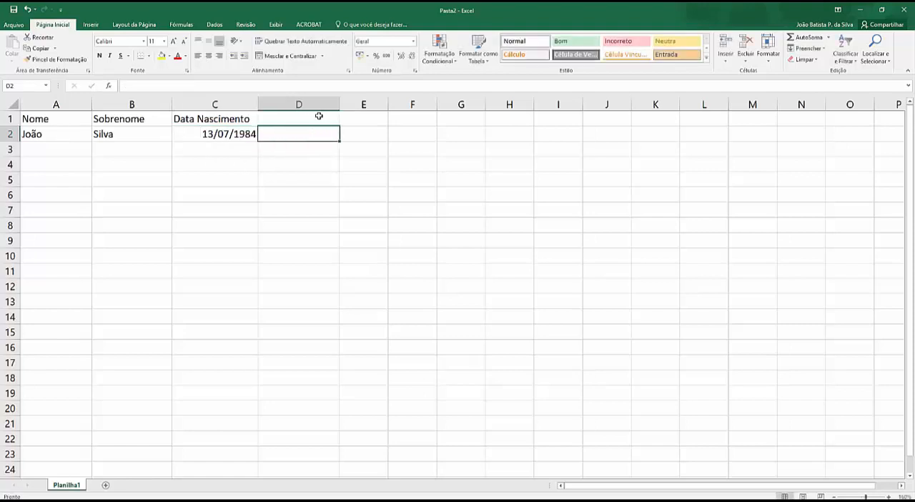
{"action": "left_click_drag", "start_coordinate": [339, 104], "coordinate": [389, 104]}
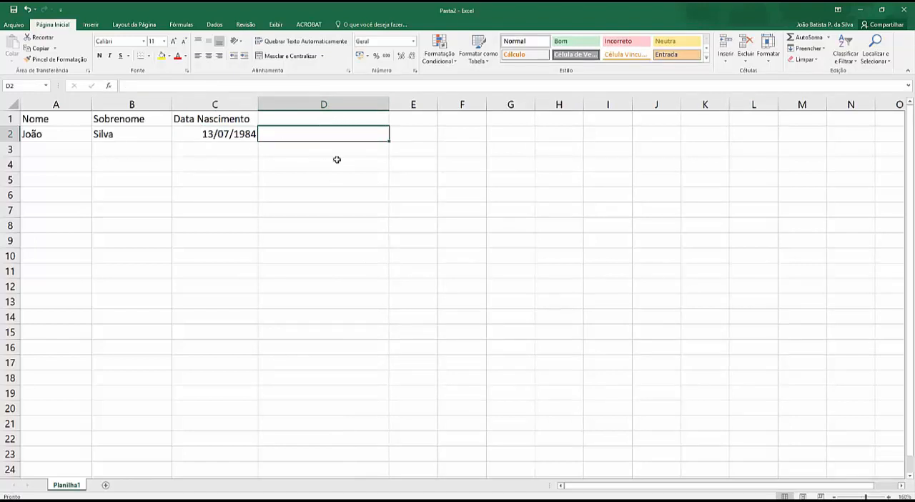
Try to join the first name and surname in D2 with the formula =A2+B2.
{"action": "left_click", "coordinate": [276, 86]}
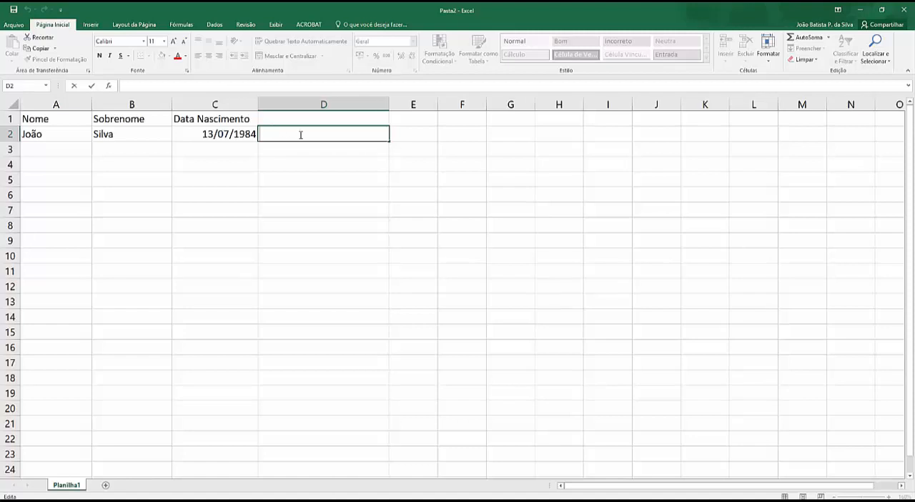
{"action": "type", "text": "="}
{"action": "left_click", "coordinate": [45, 134]}
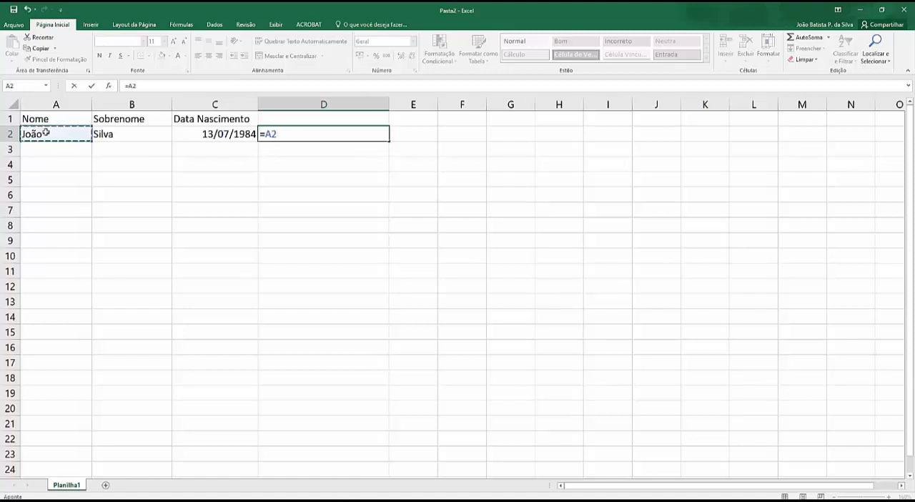
{"action": "type", "text": "+"}
{"action": "left_click", "coordinate": [120, 138]}
{"action": "key", "text": "Return"}
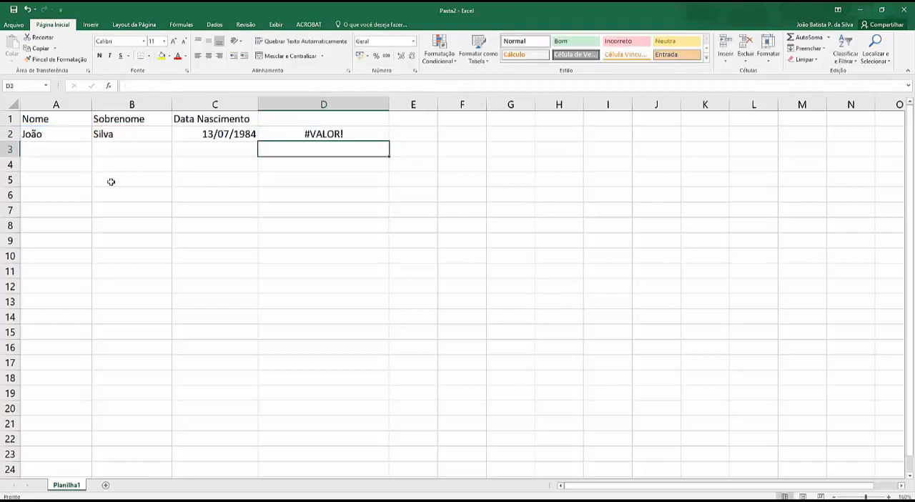
Replace the formula in D2 with =CONCATENAR(A2;B2) to join the first name and surname.
{"action": "left_click", "coordinate": [341, 131]}
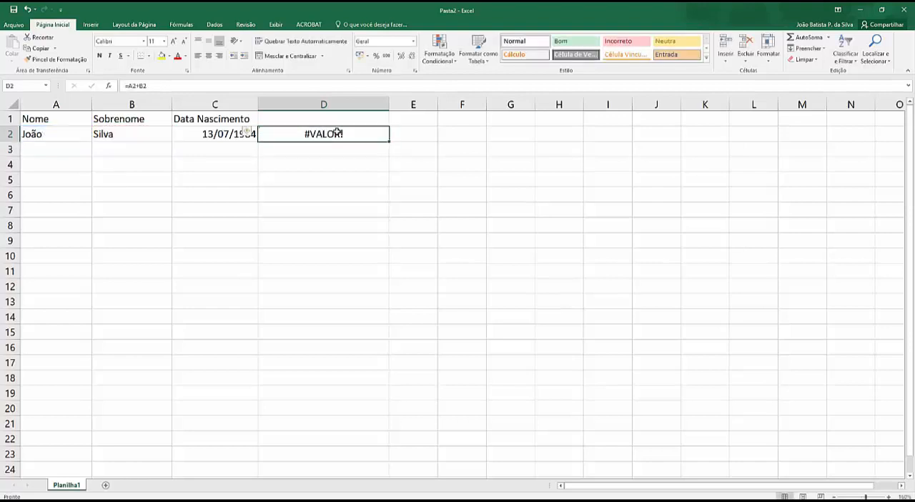
{"action": "left_click", "coordinate": [143, 86]}
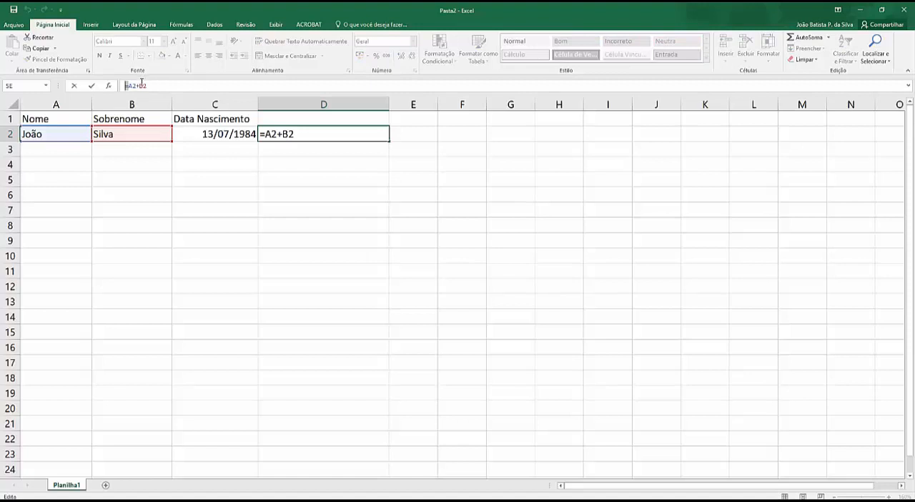
{"action": "left_click_drag", "start_coordinate": [127, 86], "coordinate": [252, 85]}
{"action": "type", "text": "=c"}
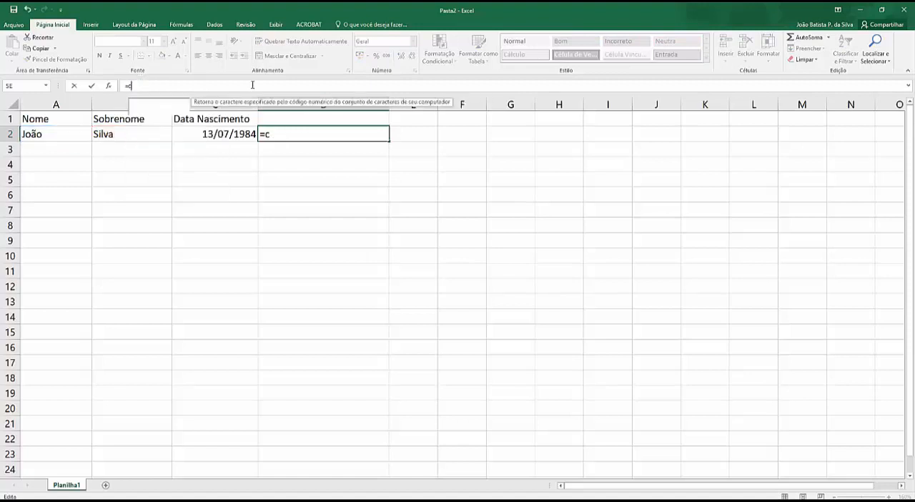
{"action": "type", "text": "oncatenar"}
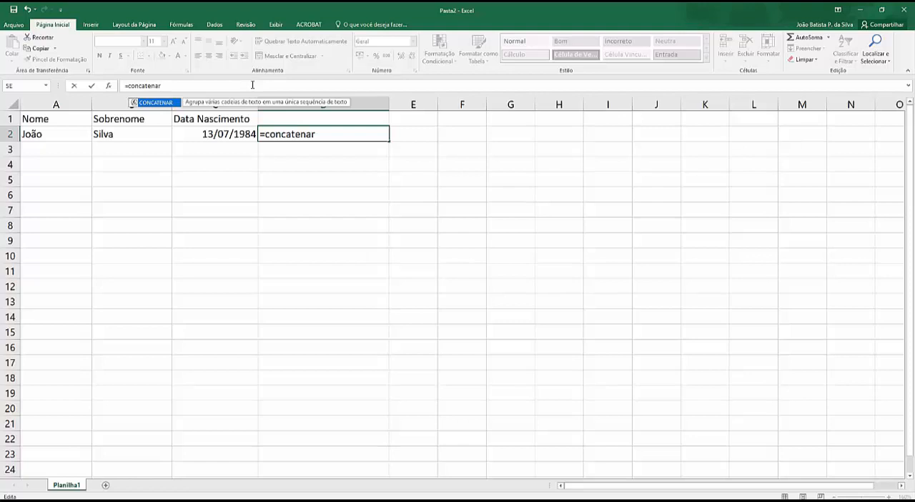
{"action": "type", "text": "("}
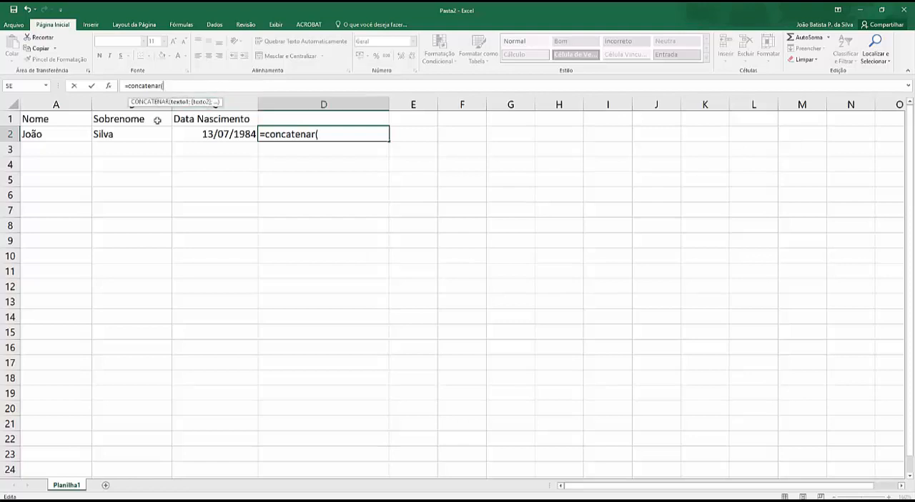
{"action": "left_click", "coordinate": [52, 136]}
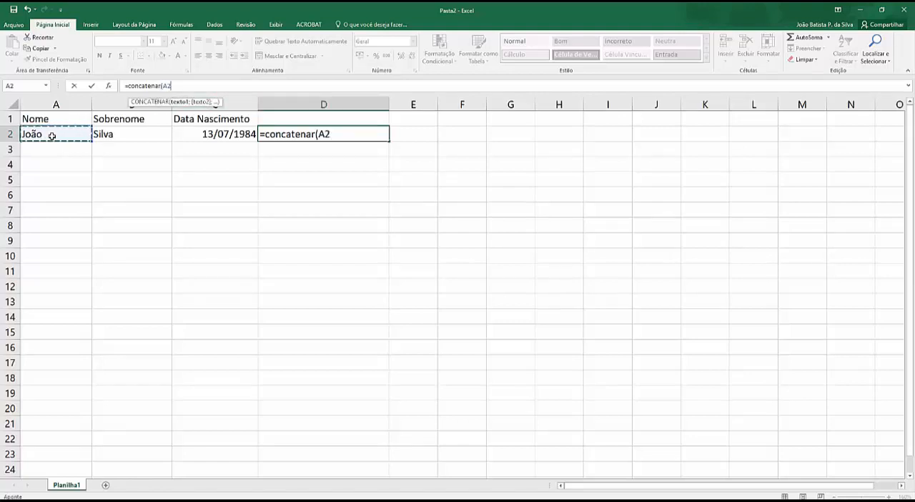
{"action": "type", "text": ";"}
{"action": "left_click", "coordinate": [107, 136]}
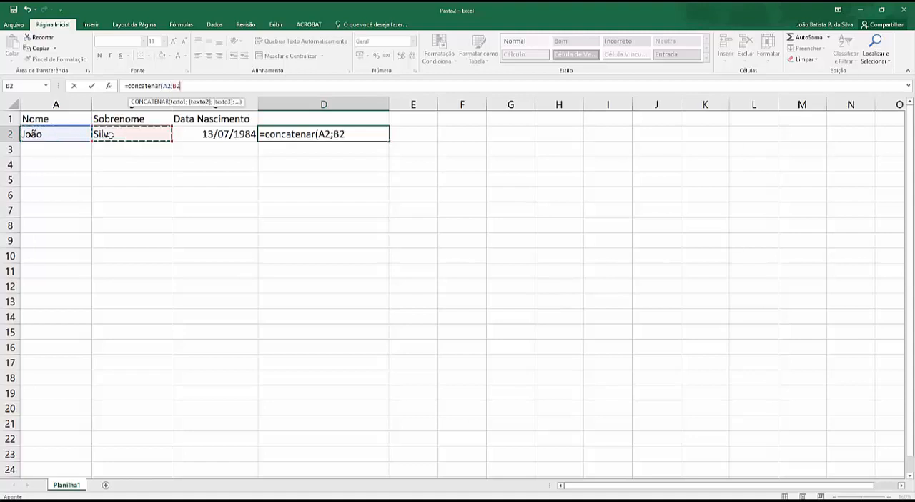
{"action": "type", "text": ";"}
{"action": "key", "text": "BackSpace"}
{"action": "type", "text": ")"}
{"action": "key", "text": "Return"}
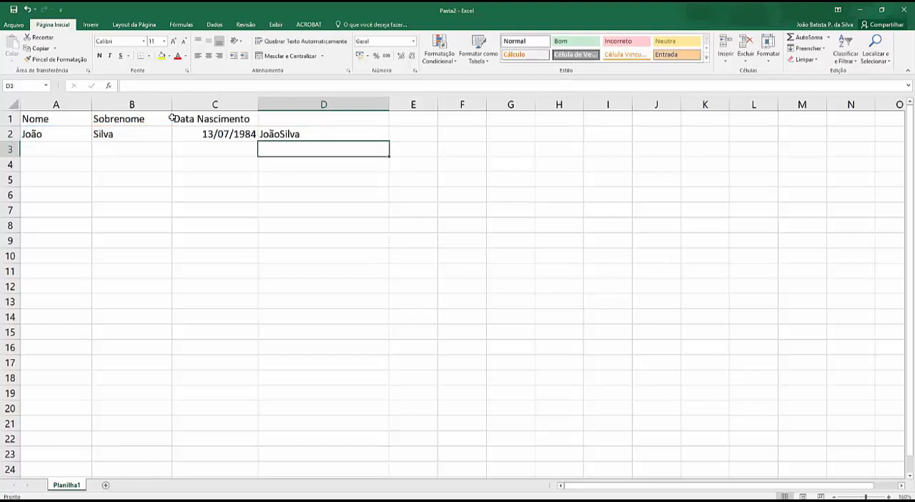
Add a space as a separator between the two references in D2, making the formula =CONCATENAR(A2;" ";B2).
{"action": "left_click", "coordinate": [278, 133]}
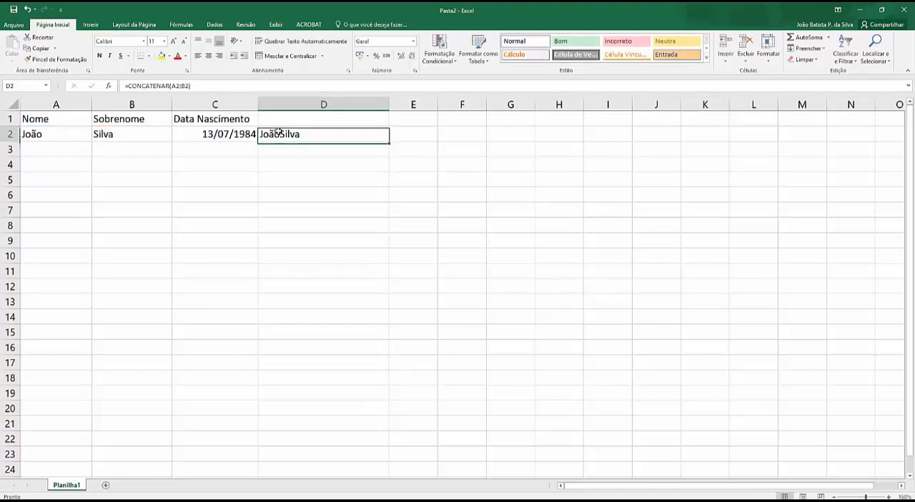
{"action": "left_click", "coordinate": [182, 86]}
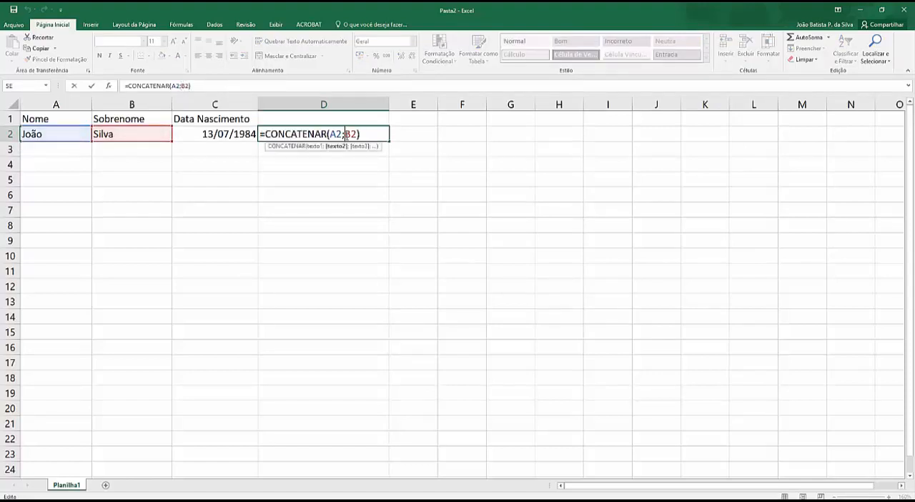
{"action": "type", "text": ";\""}
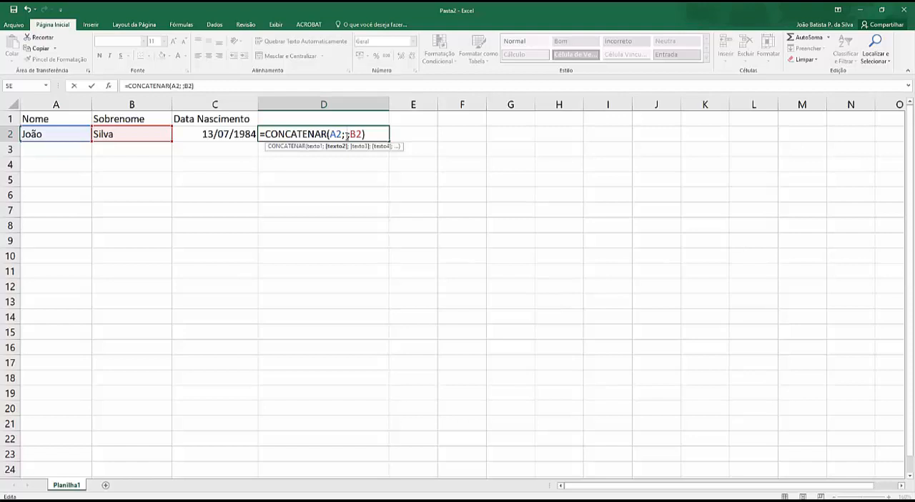
{"action": "type", "text": " \""}
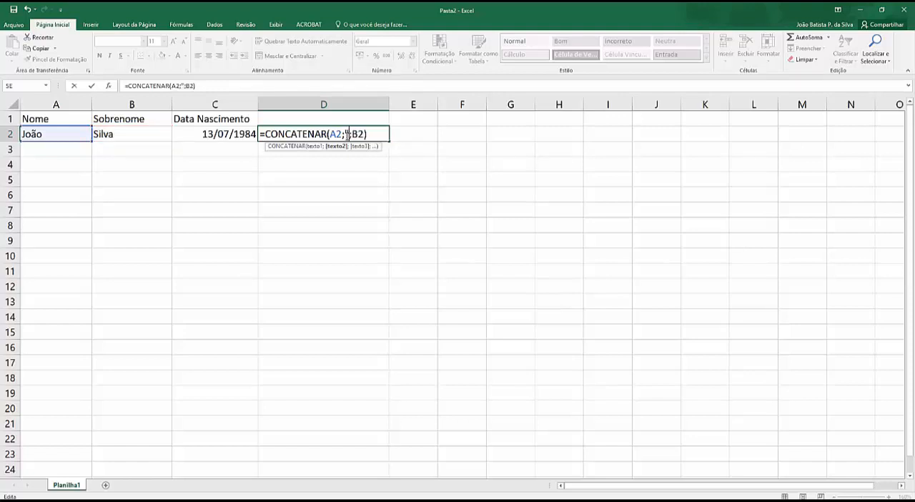
{"action": "key", "text": "Right"}
{"action": "type", "text": "\""}
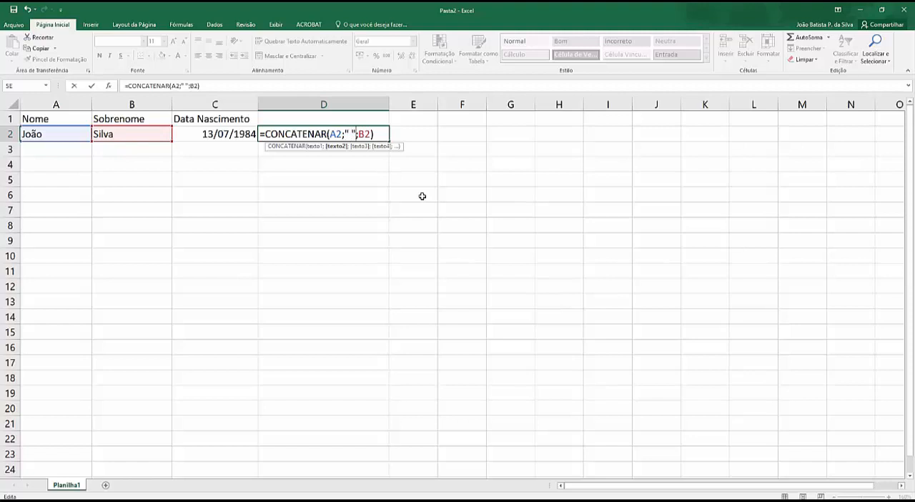
{"action": "key", "text": "Return"}
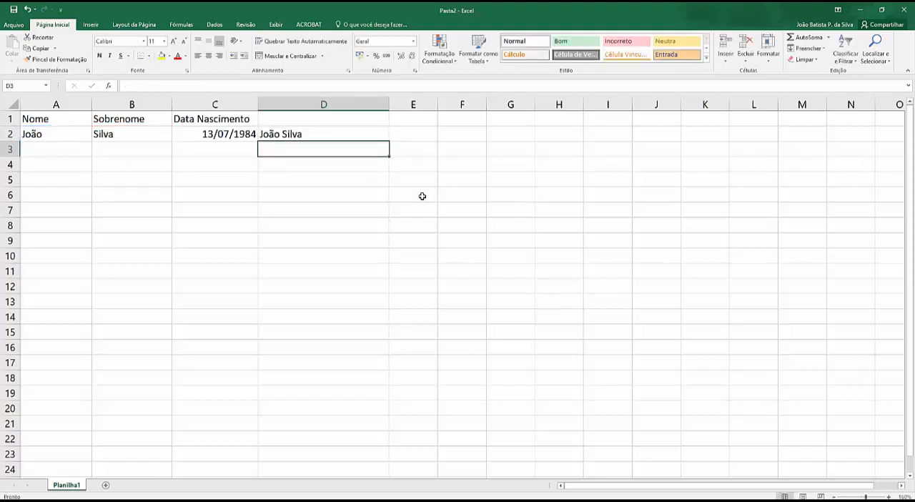
{"action": "left_click", "coordinate": [283, 136]}
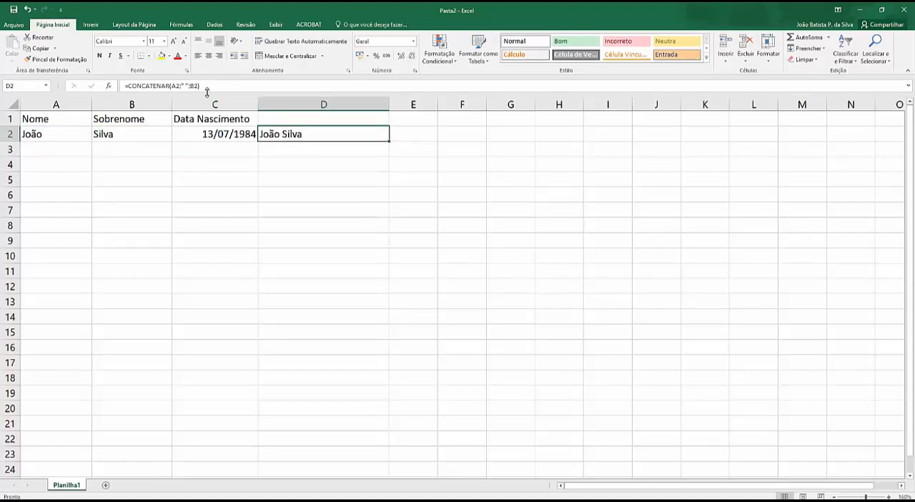
Extend the CONCATENAR formula in D2 after B2 with the text " - Nascido em: " and the reference C2.
{"action": "left_click", "coordinate": [202, 86]}
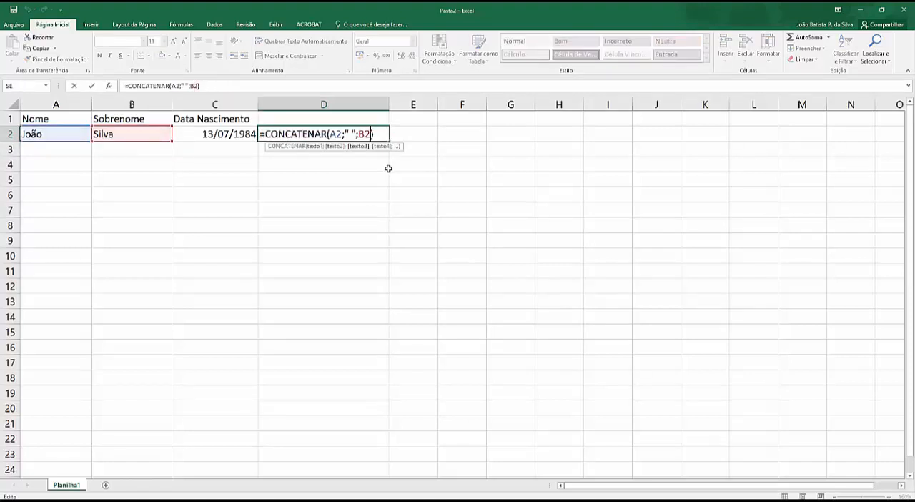
{"action": "left_click", "coordinate": [372, 135]}
{"action": "type", "text": ";"}
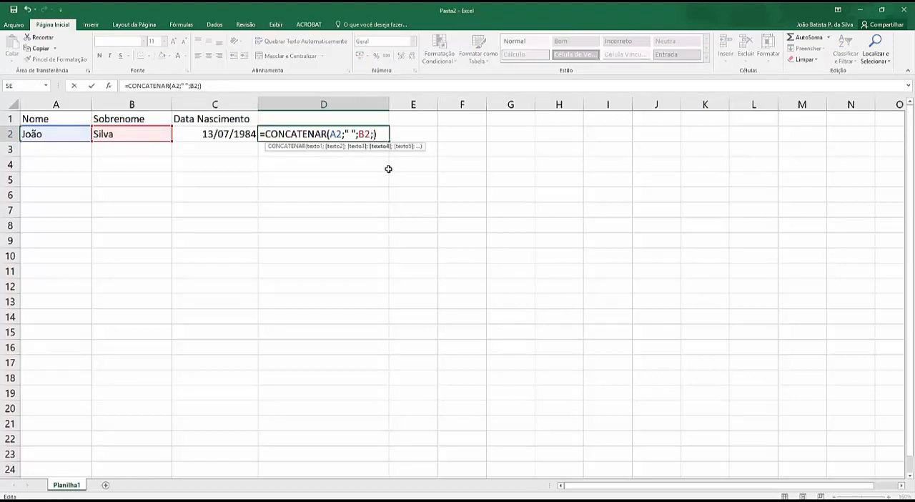
{"action": "type", "text": "\""}
{"action": "type", "text": " - Nascido em"}
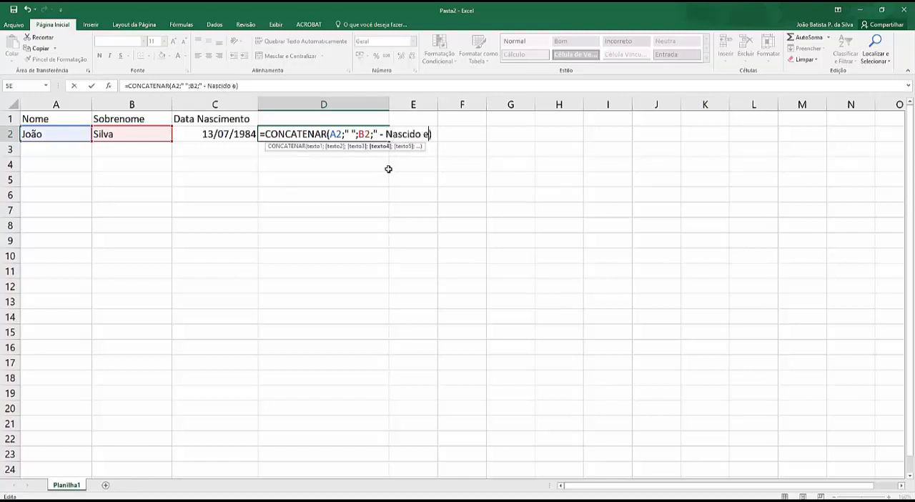
{"action": "type", "text": ": \";"}
{"action": "left_click", "coordinate": [218, 133]}
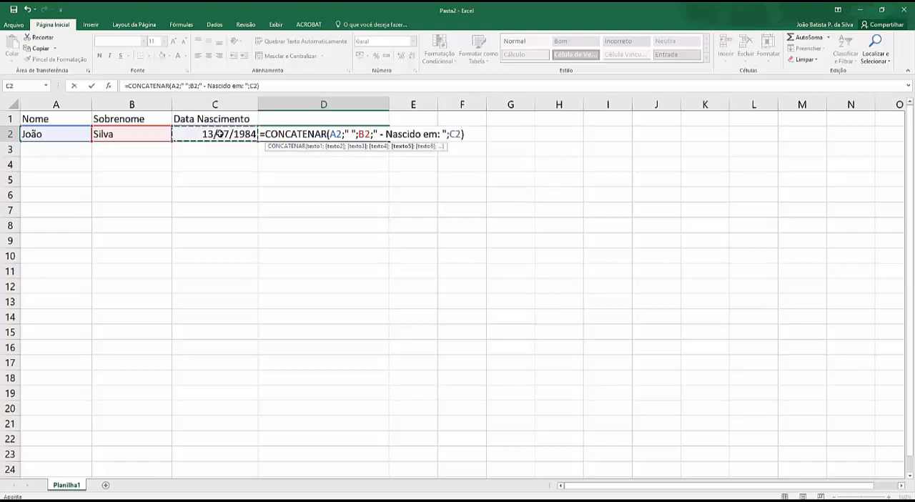
{"action": "key", "text": "Return"}
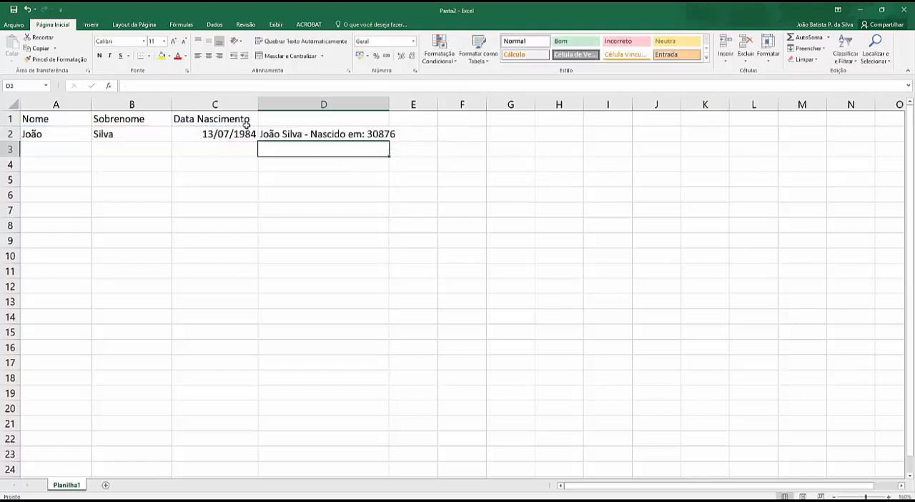
Widen column D and wrap C2 in the D2 formula as texto(C2;"dd/mm/aaa") to format the date.
{"action": "left_click_drag", "start_coordinate": [389, 105], "coordinate": [471, 100]}
{"action": "left_click", "coordinate": [376, 134]}
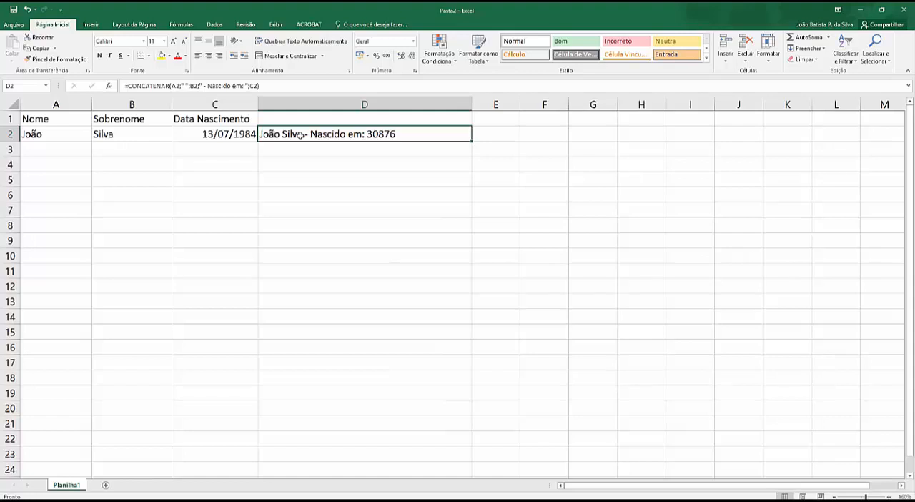
{"action": "left_click", "coordinate": [199, 85]}
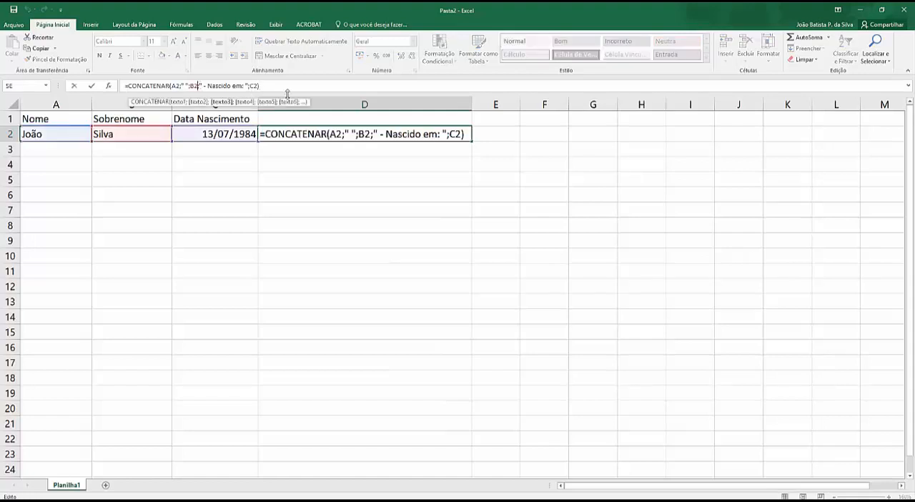
{"action": "left_click", "coordinate": [450, 133]}
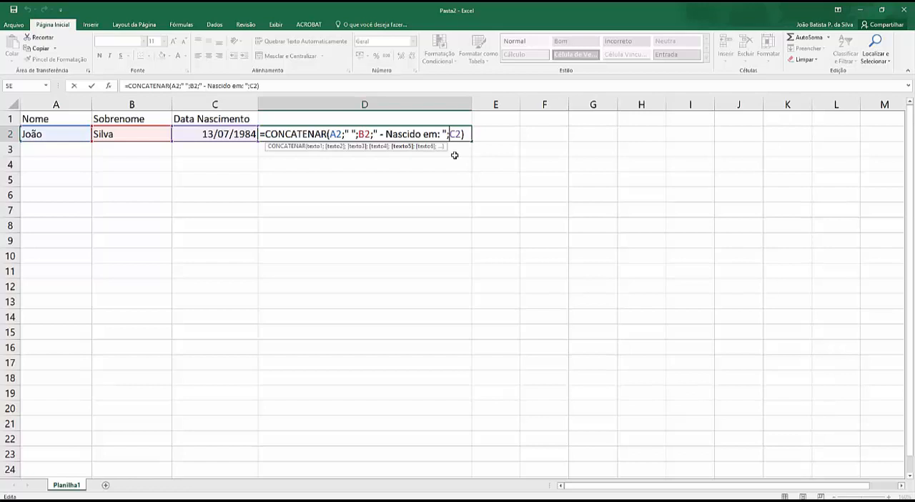
{"action": "type", "text": "texto("}
{"action": "key", "text": "Right"}
{"action": "key", "text": "Right"}
{"action": "type", "text": ";\"dd/"}
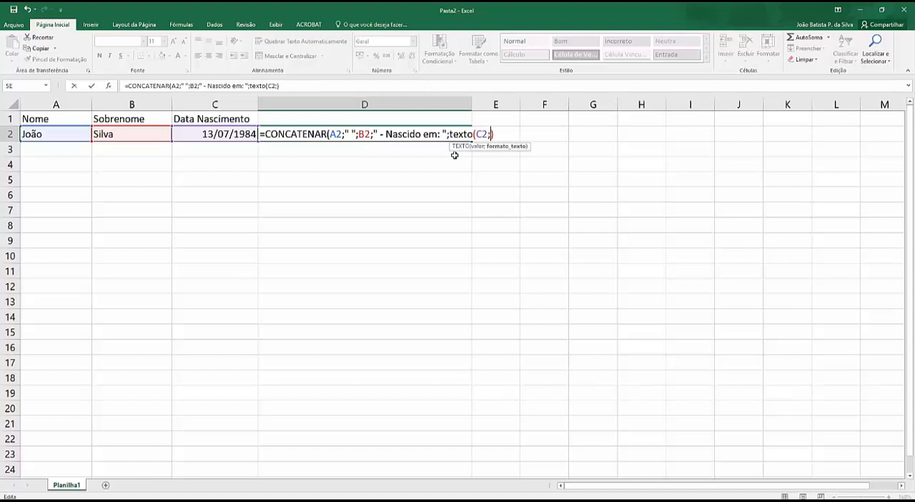
{"action": "type", "text": "mm/aaa"}
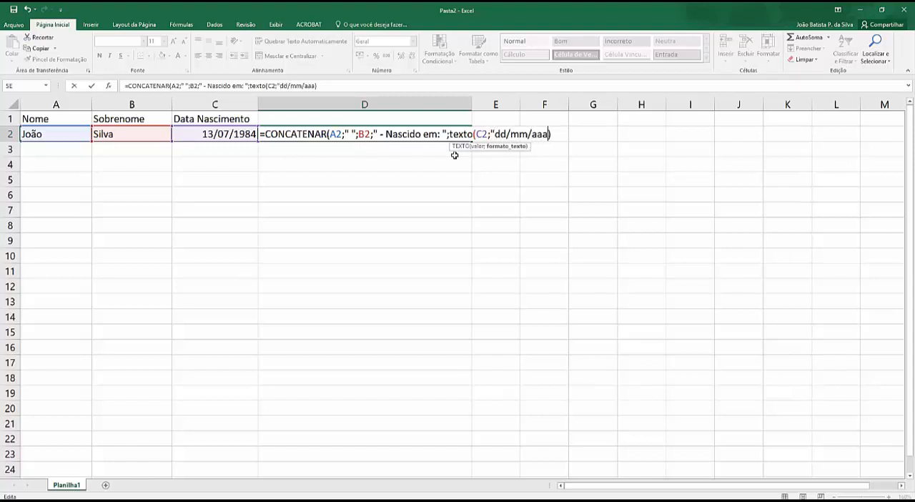
{"action": "type", "text": "\")"}
{"action": "key", "text": "Return"}
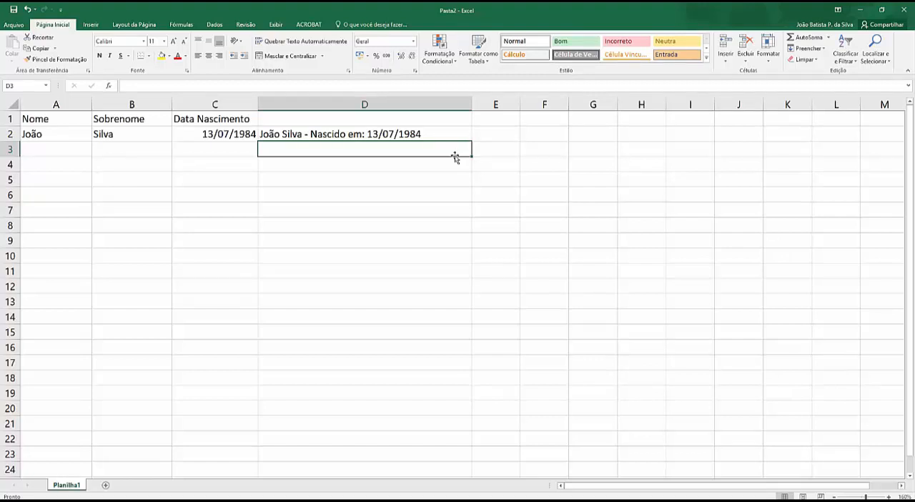
Widen column D considerably to make room for the whole D2 formula.
{"action": "left_click", "coordinate": [392, 136]}
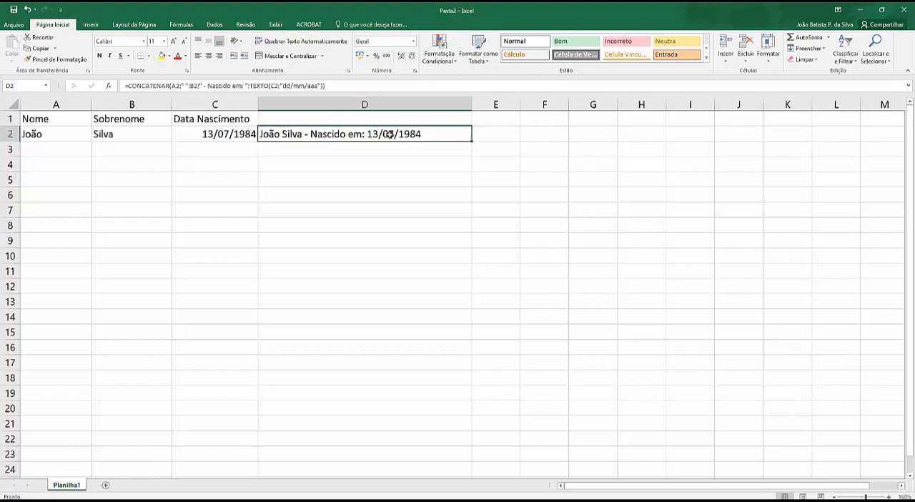
{"action": "left_click", "coordinate": [322, 86]}
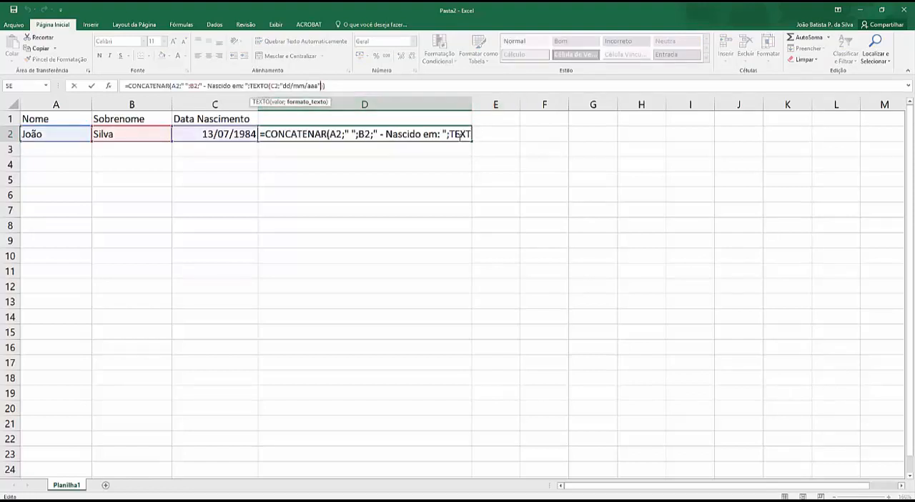
{"action": "left_click", "coordinate": [449, 177]}
{"action": "left_click", "coordinate": [442, 136]}
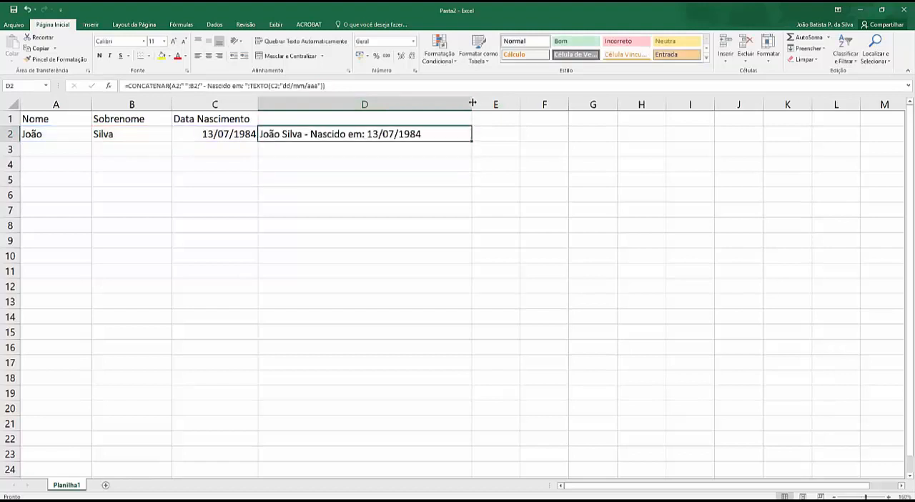
{"action": "left_click_drag", "start_coordinate": [472, 104], "coordinate": [817, 104]}
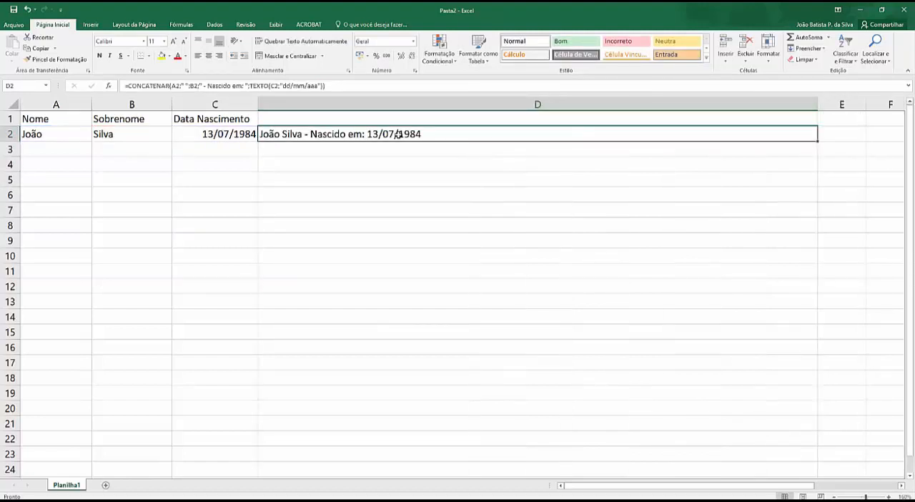
Append the text argument ". Portanto tem " after the TEXTO function in the D2 formula.
{"action": "double_click", "coordinate": [406, 135]}
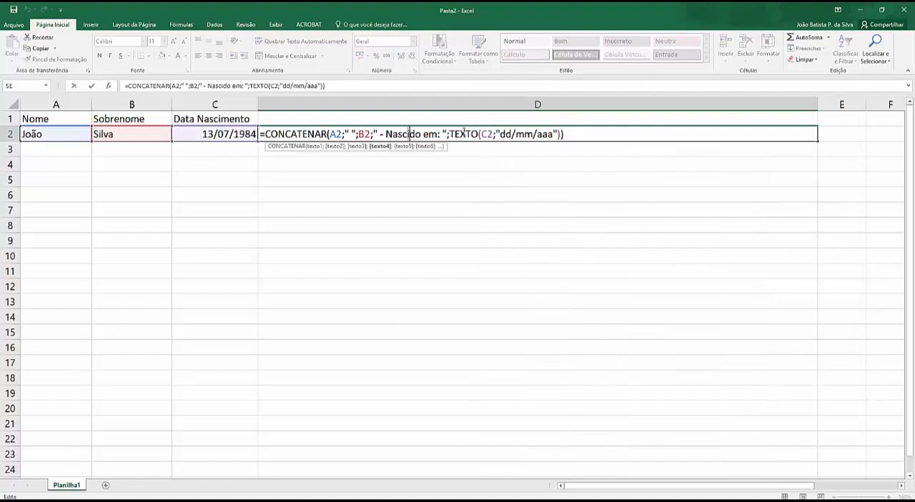
{"action": "left_click", "coordinate": [561, 134]}
{"action": "type", "text": ";"}
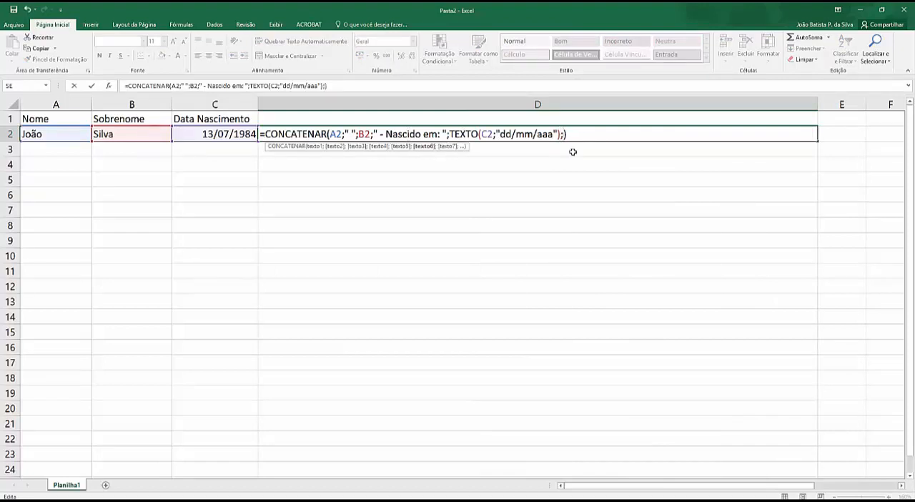
{"action": "type", "text": "\" -"}
{"action": "key", "text": "BackSpace"}
{"action": "key", "text": "BackSpace"}
{"action": "key", "text": "BackSpace"}
{"action": "type", "text": ". Portanto"}
{"action": "type", "text": " tem"}
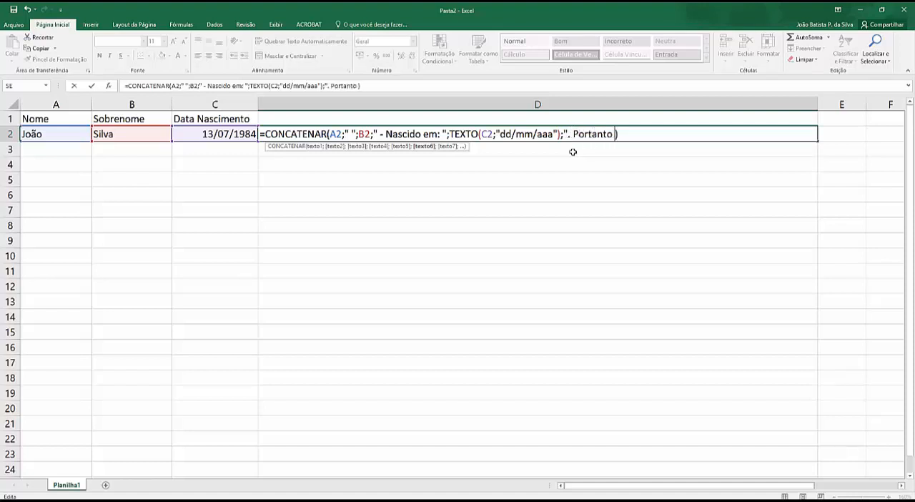
{"action": "type", "text": " \""}
{"action": "type", "text": ";\"!"}
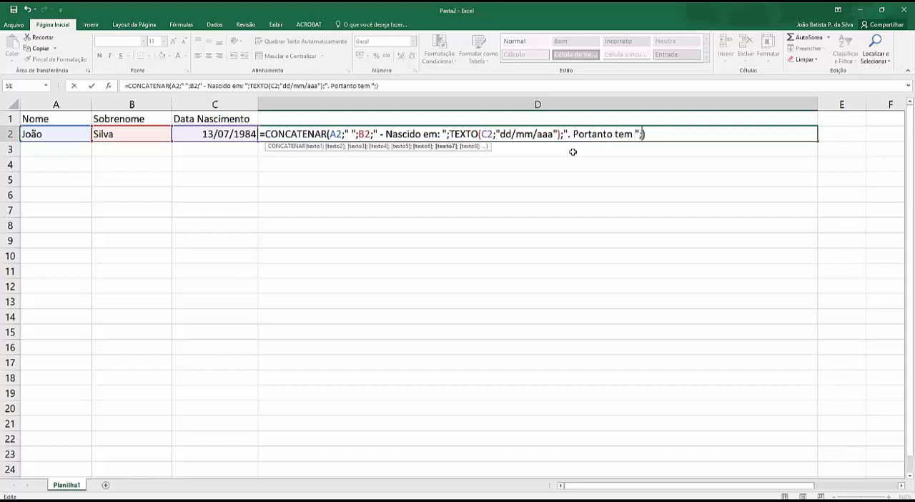
Add the placeholder "xx" and the text " anos" as the last two arguments of the D2 formula.
{"action": "key", "text": "BackSpace"}
{"action": "type", "text": "xx\""}
{"action": "type", "text": ";"}
{"action": "type", "text": "\" a"}
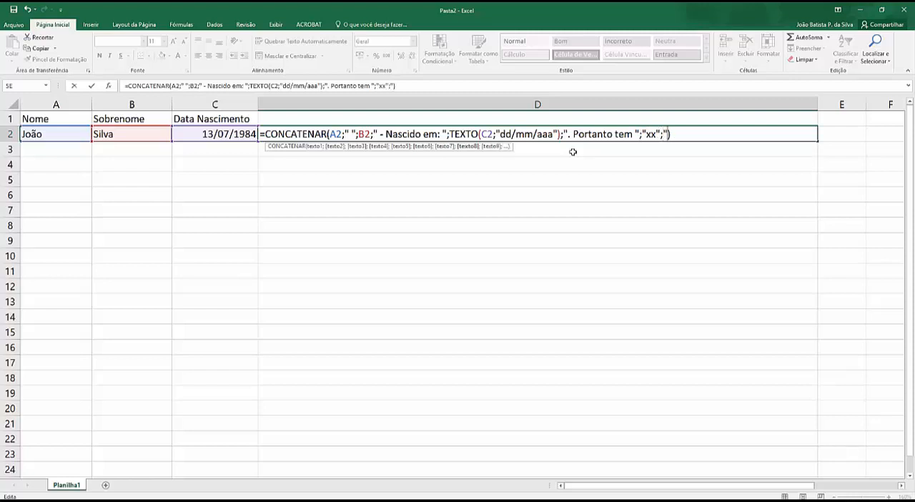
{"action": "type", "text": "nos\""}
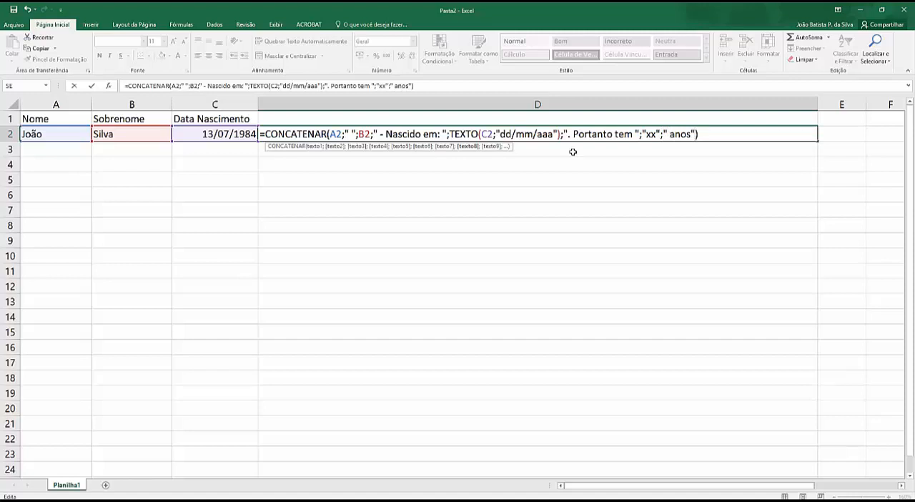
{"action": "key", "text": "Return"}
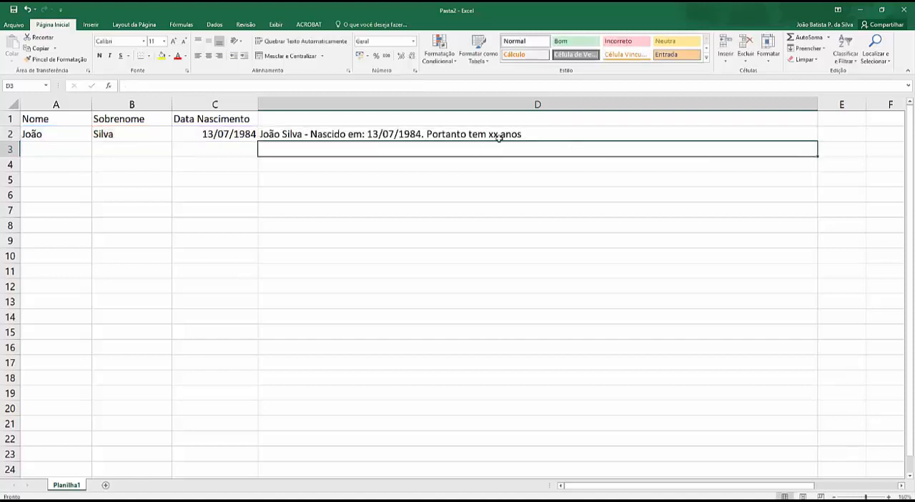
Replace the "xx" placeholder in the D2 formula with the age calculation ano(hoje()-ano(C2).
{"action": "left_click", "coordinate": [455, 134]}
{"action": "left_click", "coordinate": [366, 86]}
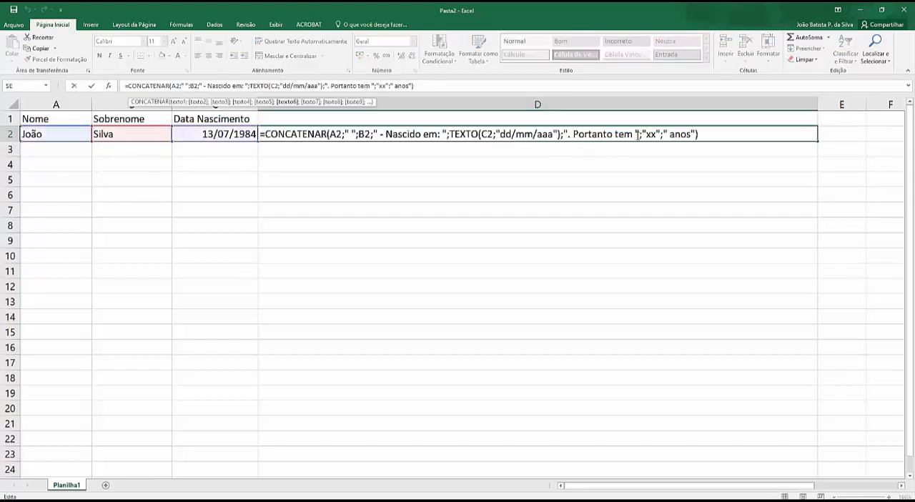
{"action": "left_click_drag", "start_coordinate": [642, 133], "coordinate": [660, 135]}
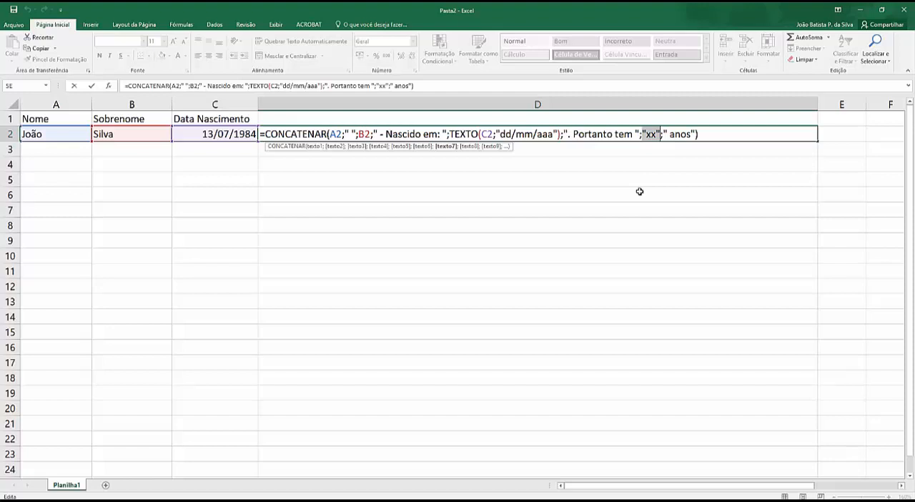
{"action": "type", "text": "an"}
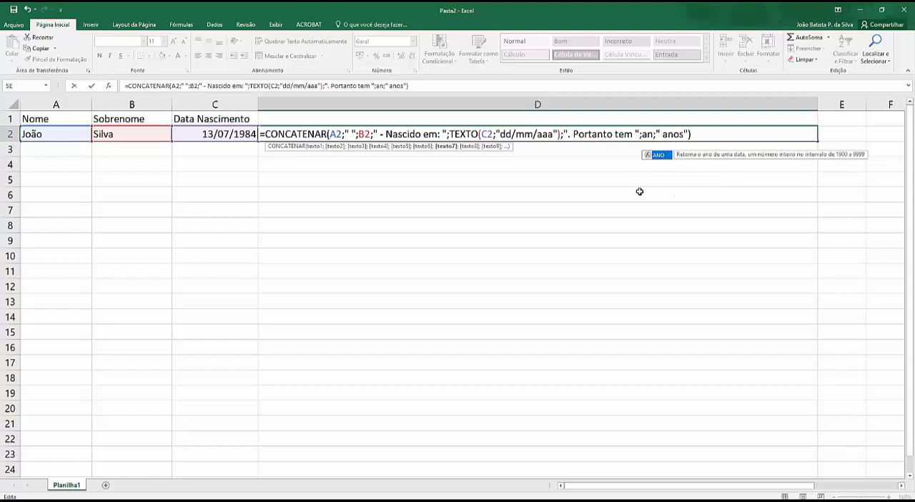
{"action": "type", "text": "o("}
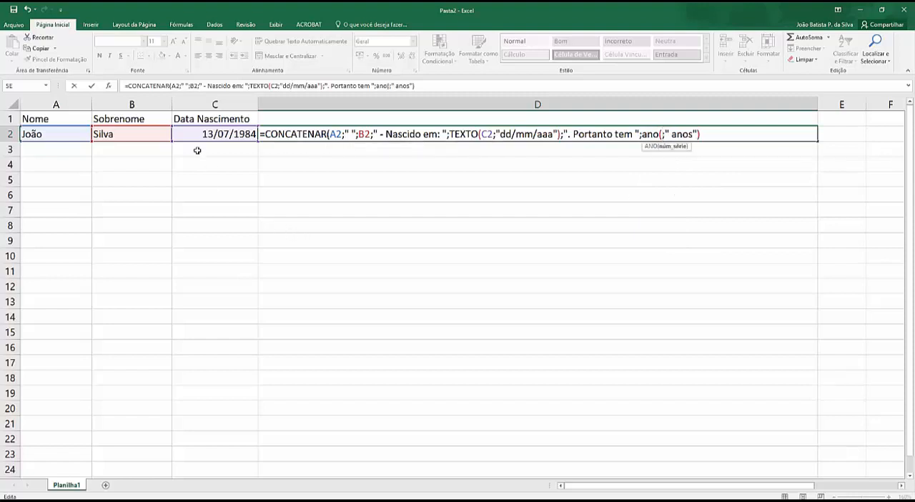
{"action": "type", "text": "hoje()"}
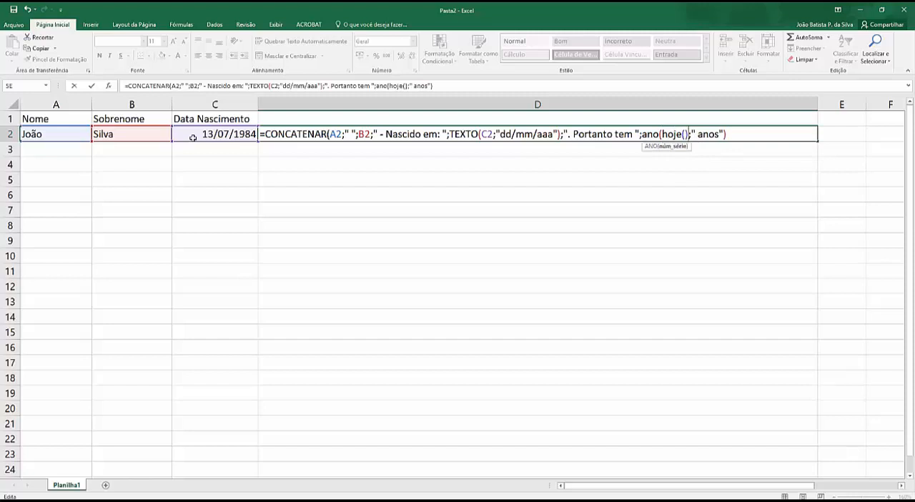
{"action": "type", "text": "-ano"}
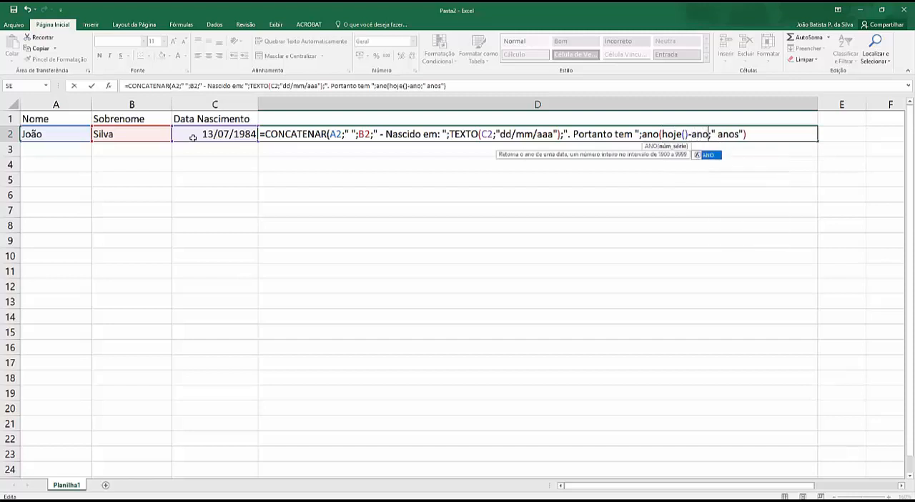
{"action": "type", "text": "("}
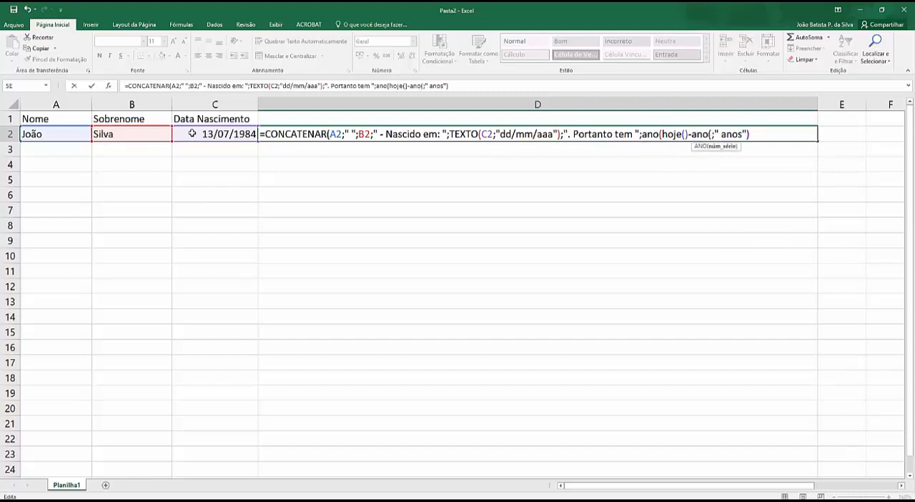
{"action": "left_click", "coordinate": [195, 133]}
{"action": "type", "text": ")"}
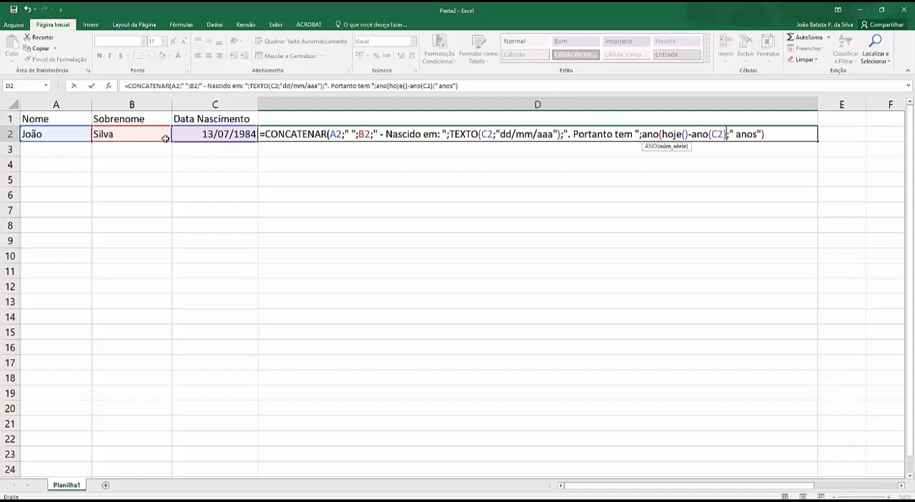
Add the missing closing parenthesis after hoje(), making the age expression ano(hoje())-ano(C2), and enter the D2 formula.
{"action": "left_click", "coordinate": [686, 139]}
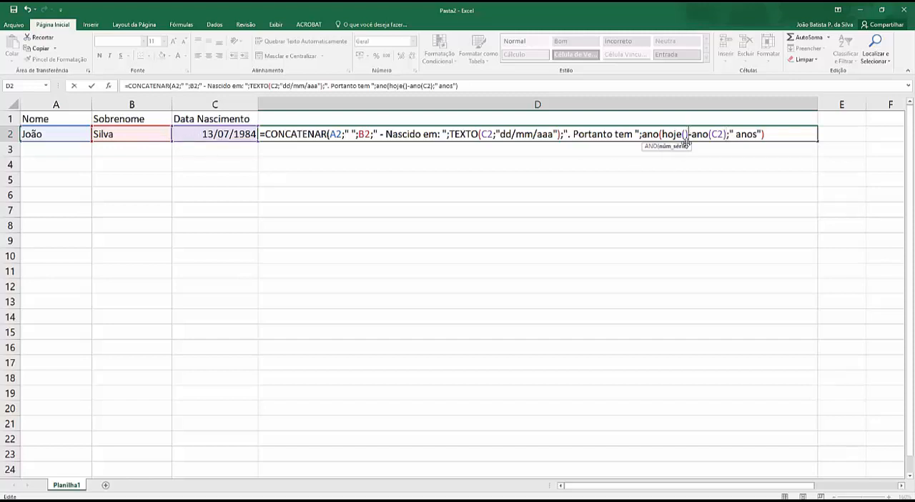
{"action": "type", "text": ")"}
{"action": "left_click", "coordinate": [691, 135]}
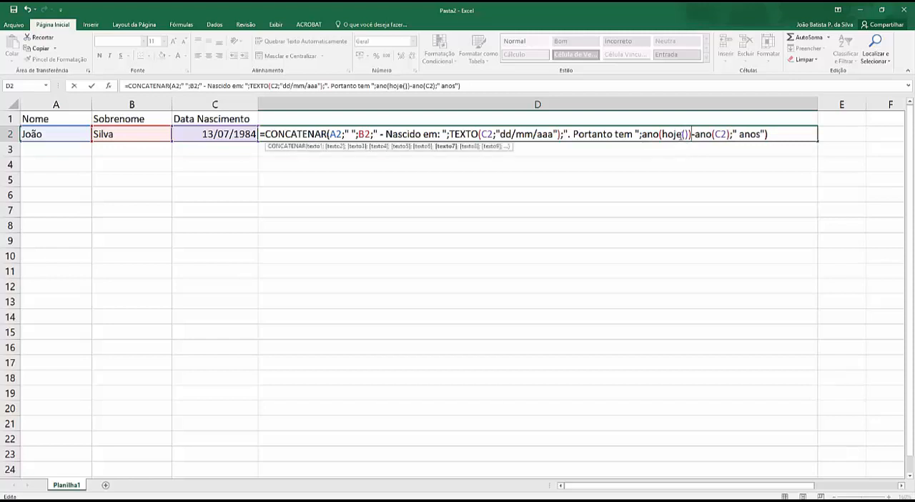
{"action": "left_click", "coordinate": [789, 134]}
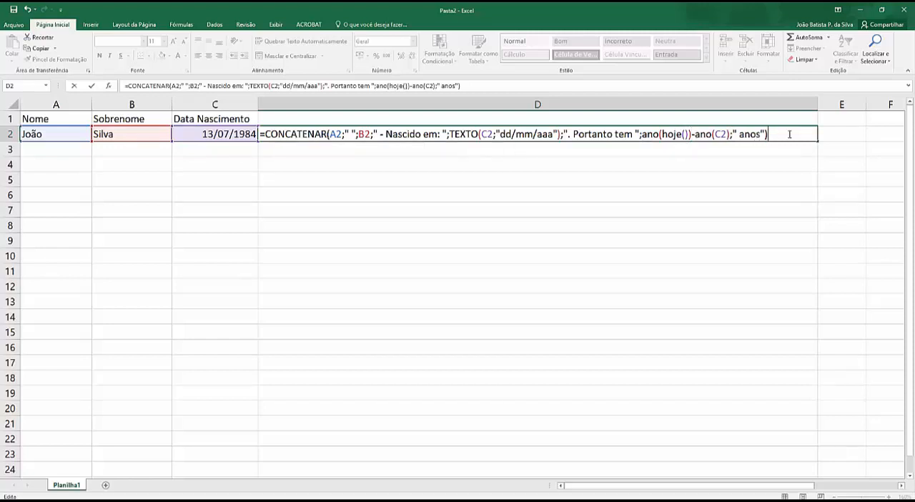
{"action": "key", "text": "Return"}
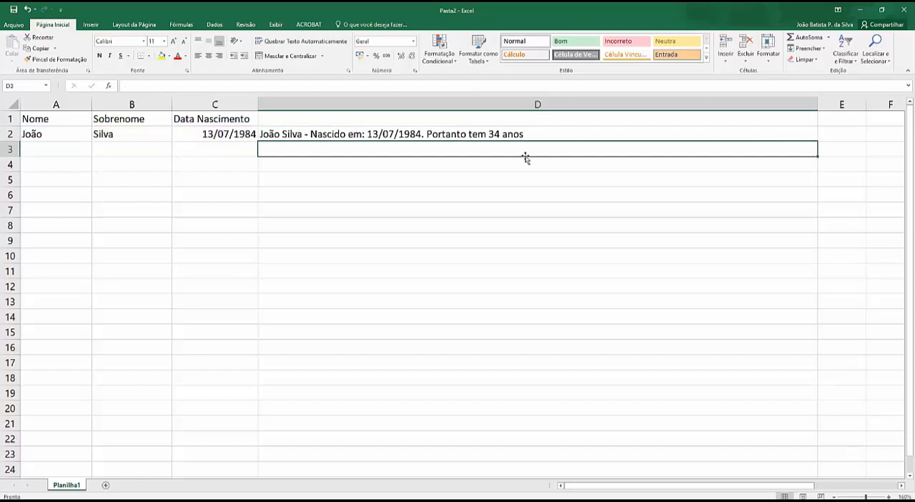
Change the last two digits of the year in the birth date in cell C2 to an earlier year.
{"action": "left_click", "coordinate": [224, 136]}
{"action": "double_click", "coordinate": [240, 135]}
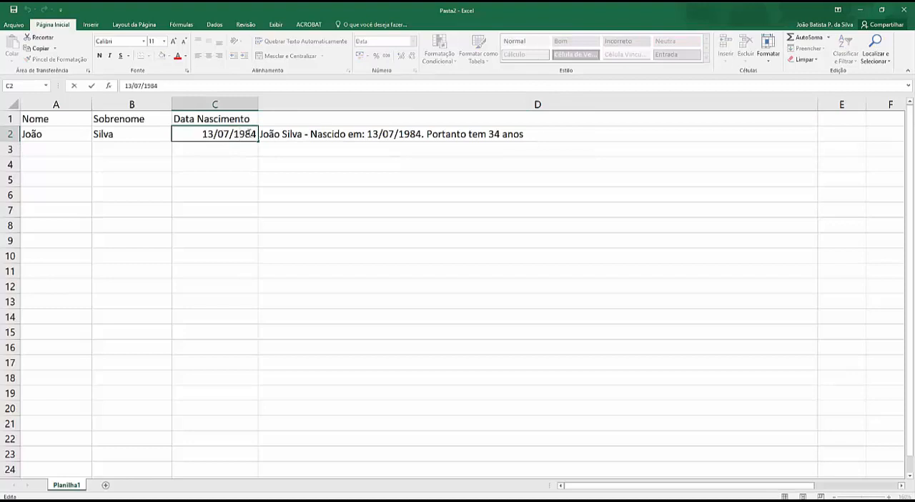
{"action": "left_click_drag", "start_coordinate": [248, 133], "coordinate": [257, 133]}
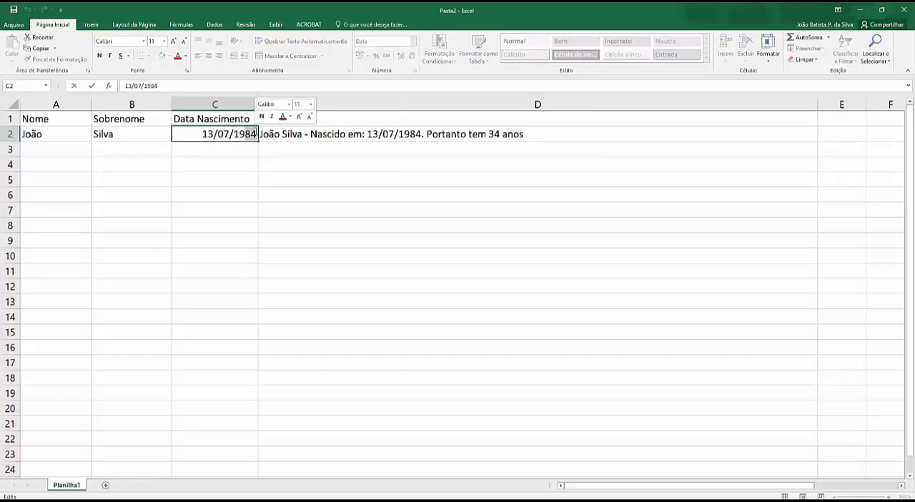
{"action": "key", "text": "BackSpace"}
{"action": "type", "text": "18"}
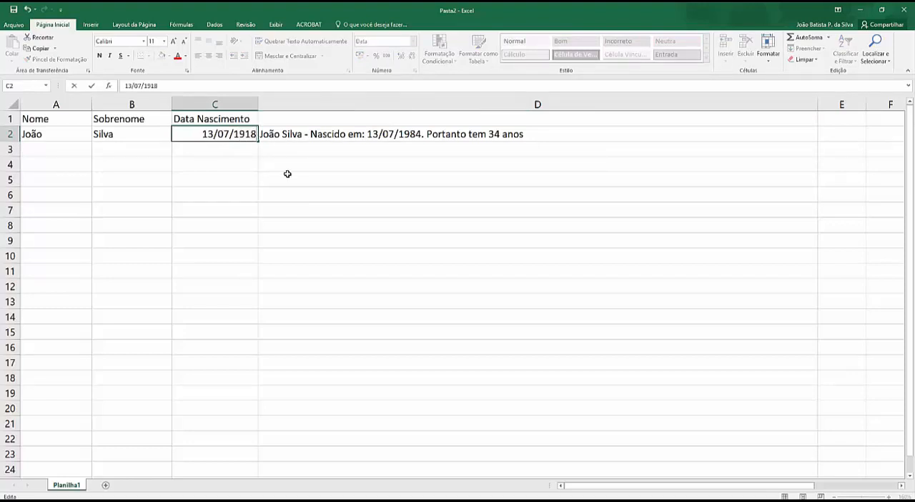
{"action": "key", "text": "Return"}
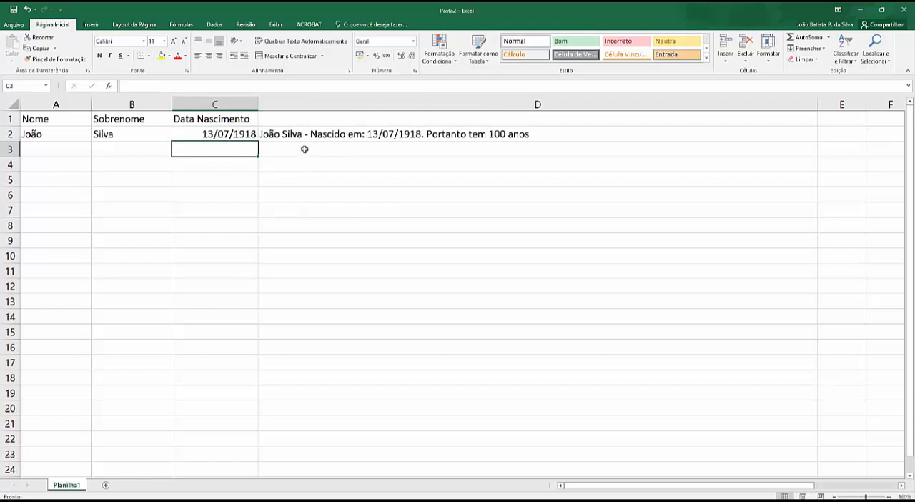
Examine the TEXTO function and the first CONCATENAR argument in the D2 formula, and leave the cell without saving changes.
{"action": "left_click", "coordinate": [288, 136]}
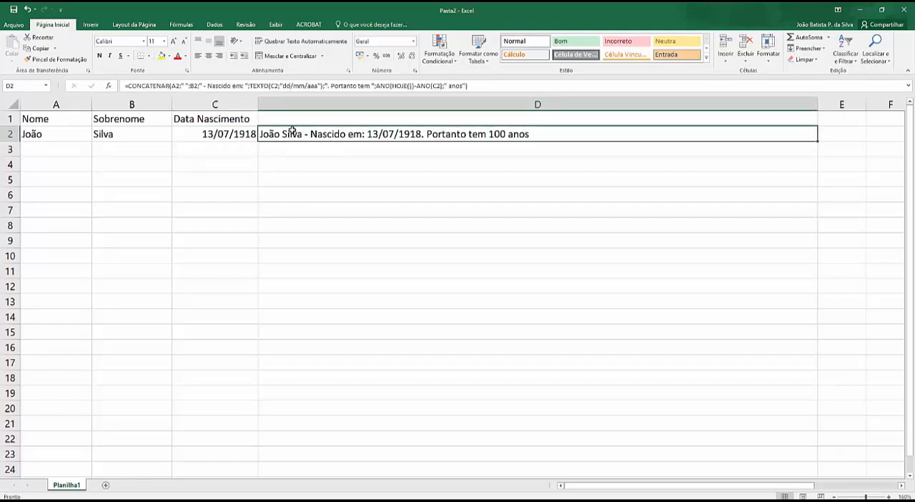
{"action": "double_click", "coordinate": [290, 133]}
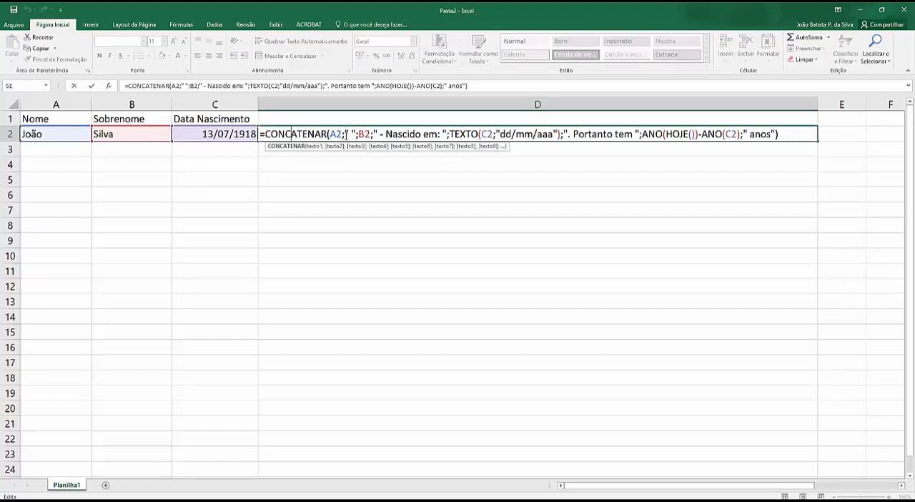
{"action": "left_click_drag", "start_coordinate": [448, 133], "coordinate": [549, 134]}
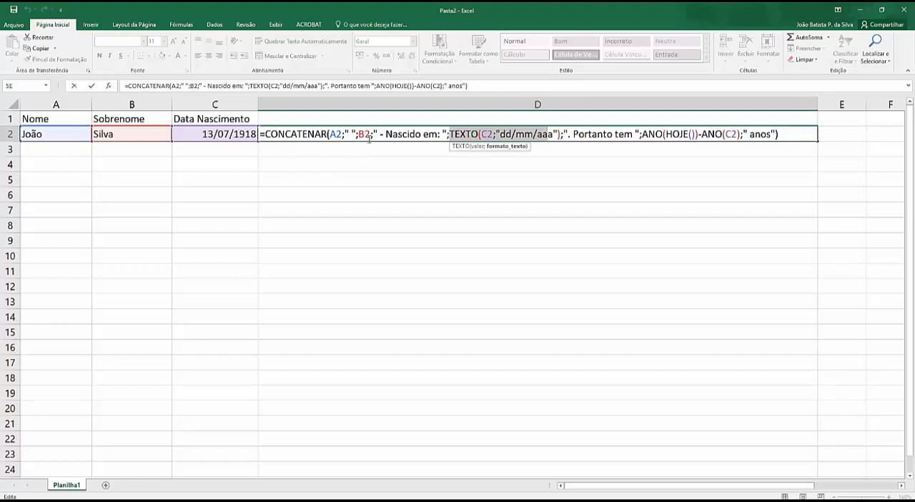
{"action": "left_click_drag", "start_coordinate": [331, 134], "coordinate": [343, 134]}
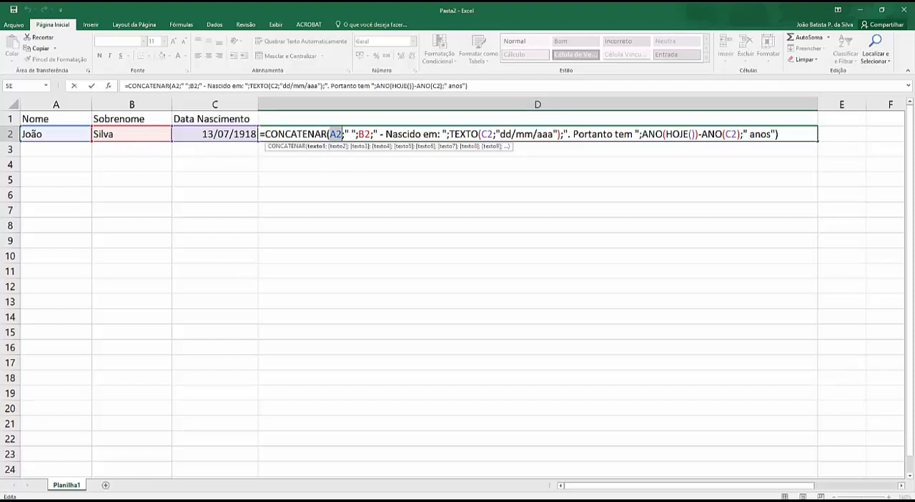
{"action": "scroll", "coordinate": [263, 187], "scroll_direction": "down", "scroll_amount": 2}
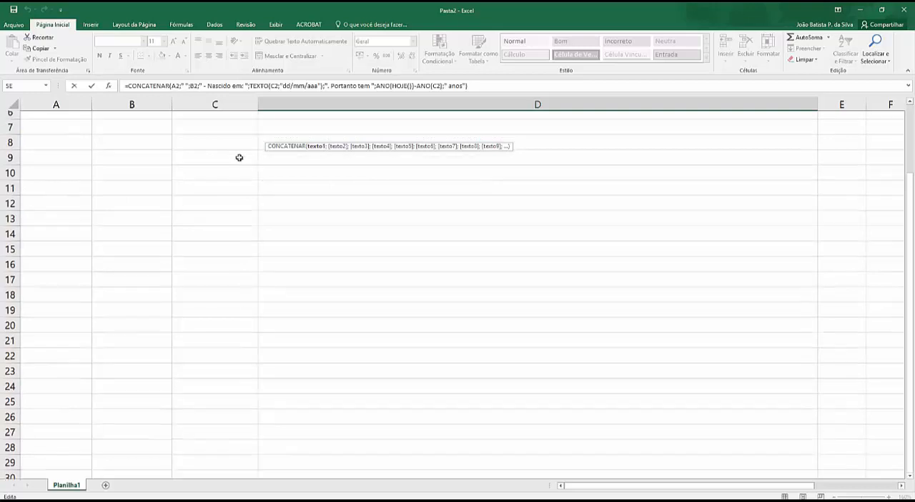
{"action": "scroll", "coordinate": [241, 157], "scroll_direction": "up", "scroll_amount": 2}
{"action": "left_click", "coordinate": [206, 166]}
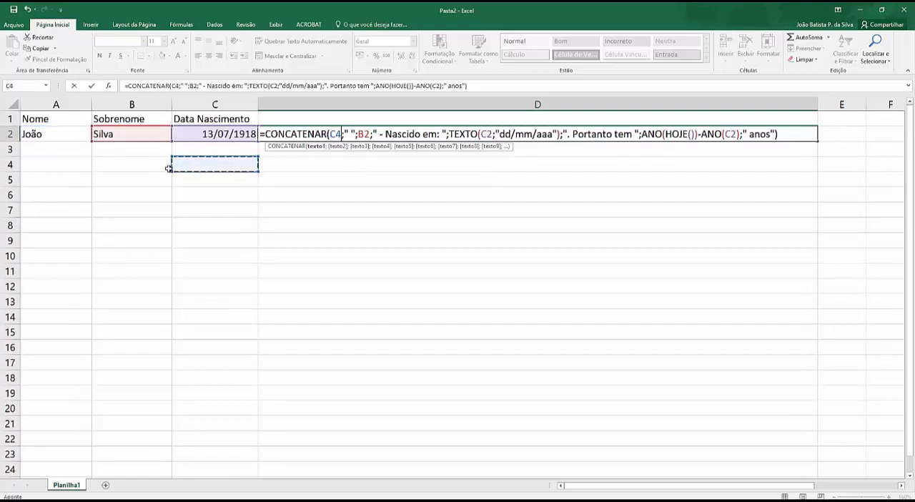
{"action": "key", "text": "Escape"}
{"action": "left_click", "coordinate": [157, 166]}
{"action": "scroll", "coordinate": [457, 293], "scroll_direction": "down", "scroll_amount": 3}
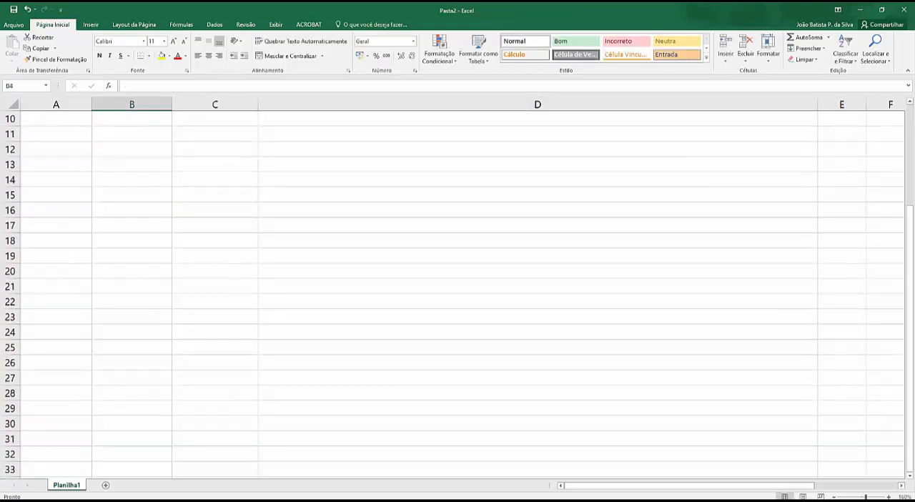
{"action": "scroll", "coordinate": [458, 293], "scroll_direction": "up", "scroll_amount": 3}
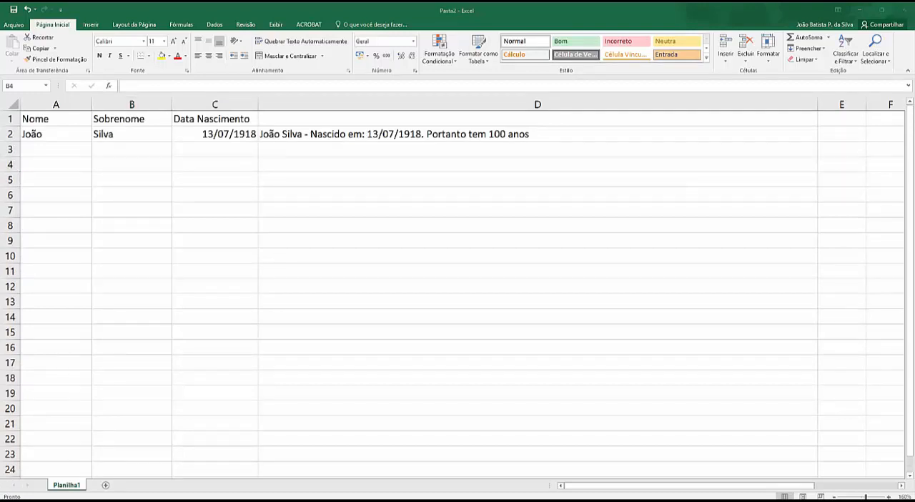
Put the function name esquerda in cell D4 and remove the extra plus sign so the formula starts as =esquerda.
{"action": "left_click", "coordinate": [286, 163]}
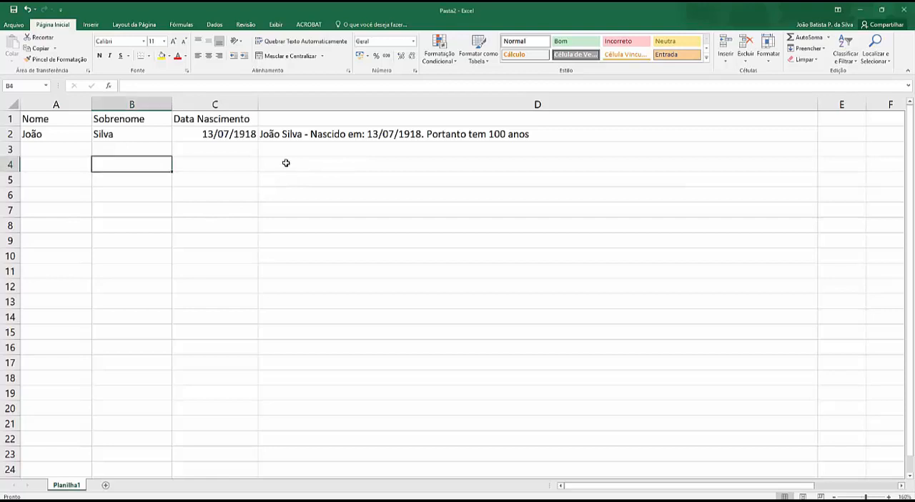
{"action": "left_click", "coordinate": [286, 163]}
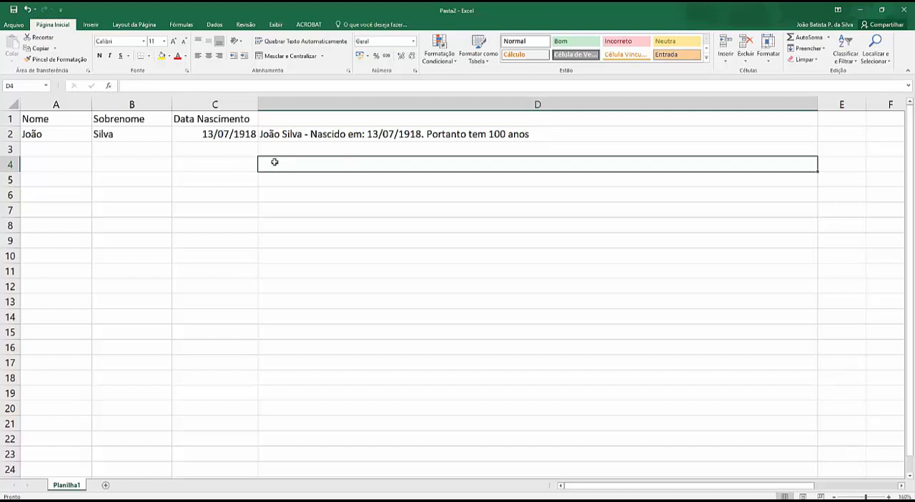
{"action": "type", "text": "+esquerda"}
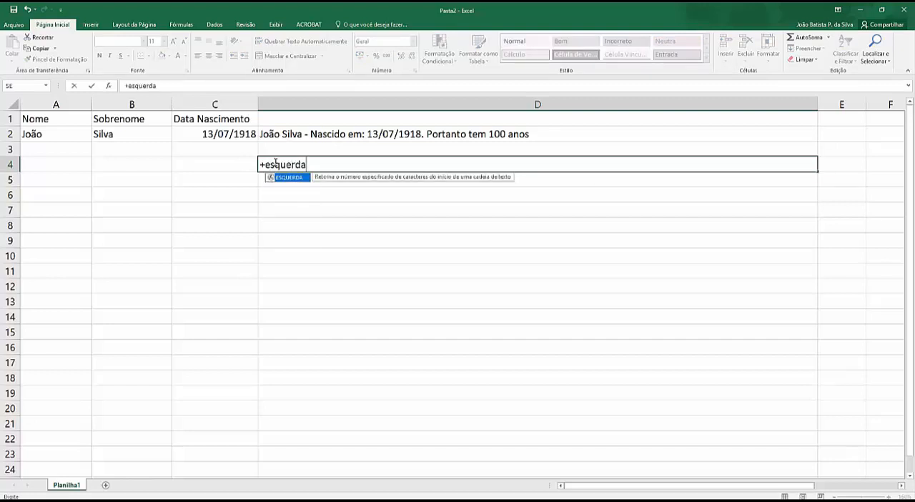
{"action": "key", "text": "Home"}
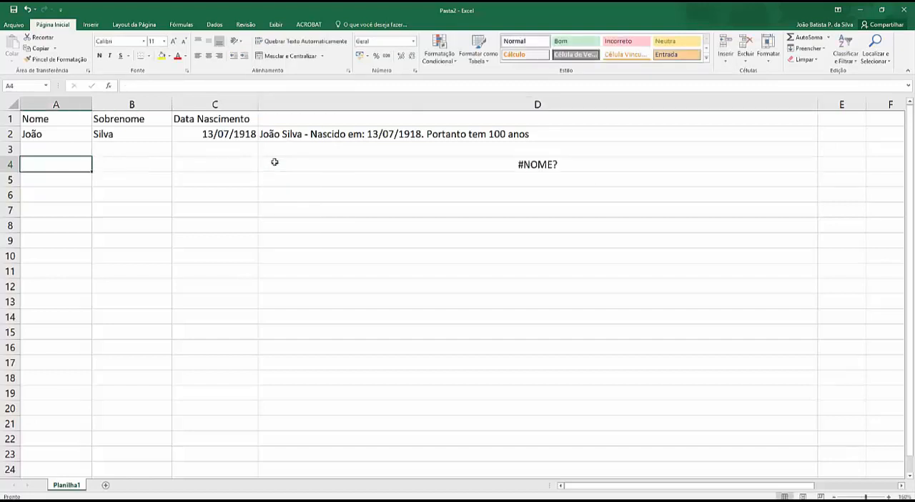
{"action": "type", "text": "="}
{"action": "key", "text": "Escape"}
{"action": "left_click", "coordinate": [274, 162]}
{"action": "left_click", "coordinate": [132, 86]}
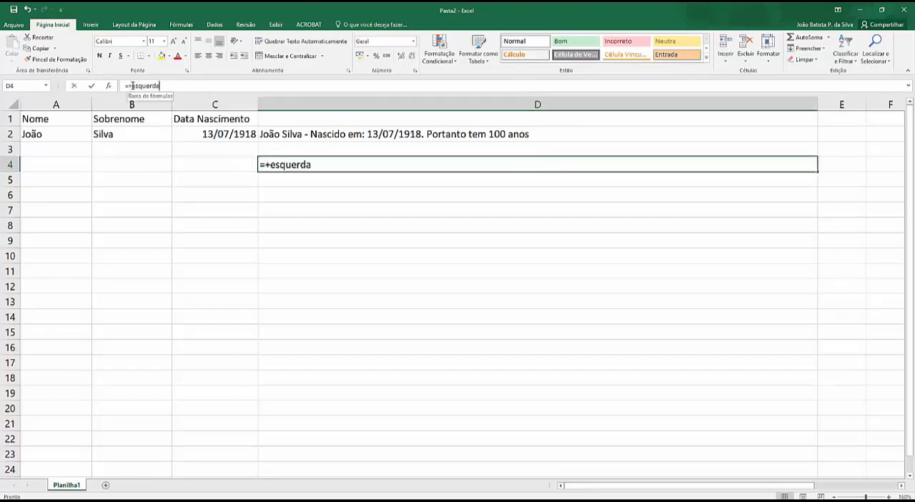
{"action": "key", "text": "BackSpace"}
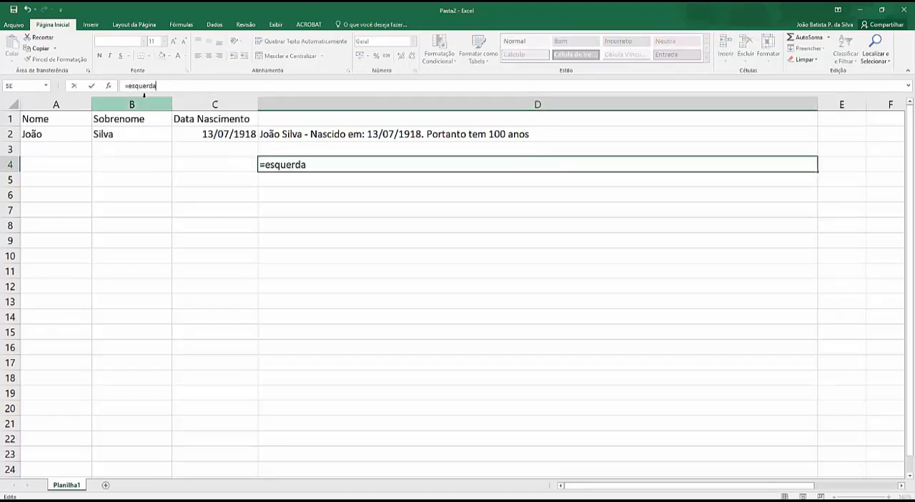
Complete the D4 formula as =esquerda(D2;10), extracting the first 10 characters of D2, and enter it.
{"action": "type", "text": "("}
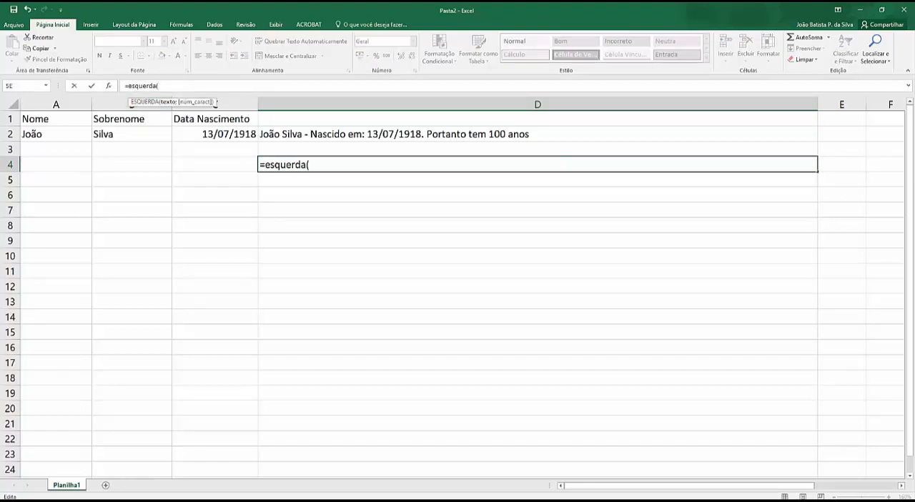
{"action": "left_click", "coordinate": [290, 133]}
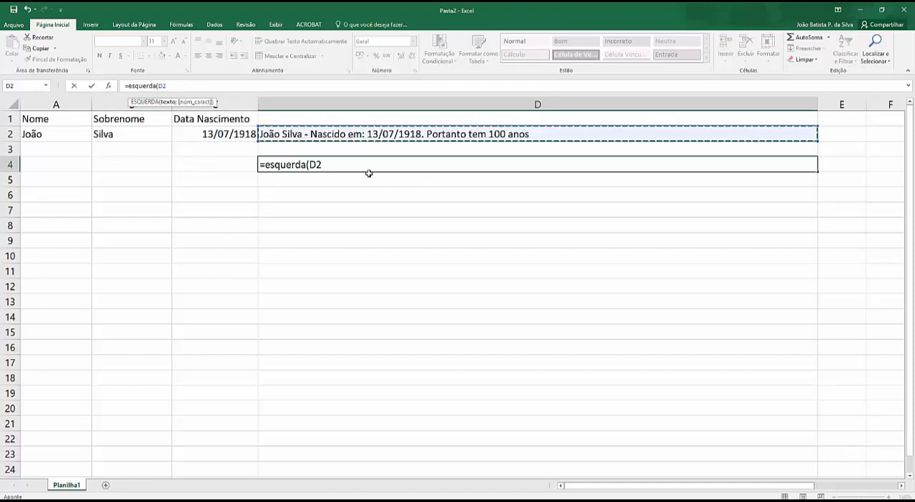
{"action": "type", "text": ";"}
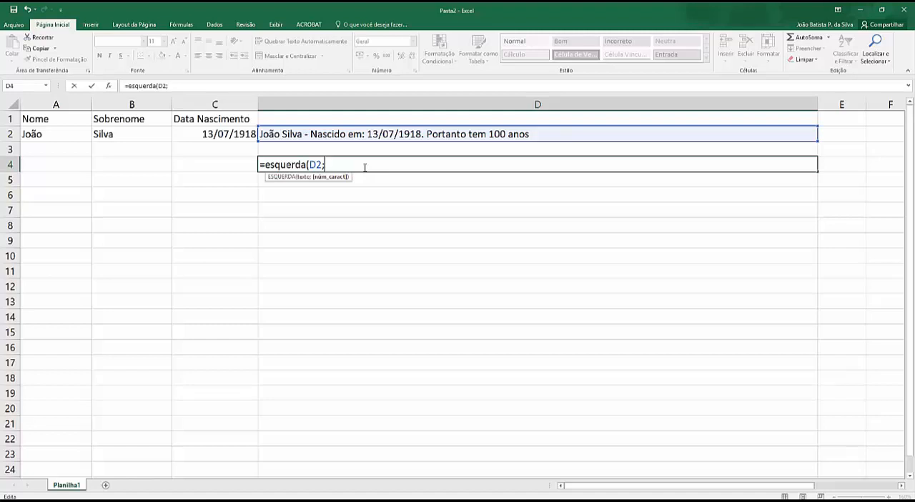
{"action": "type", "text": "10)"}
{"action": "key", "text": "Return"}
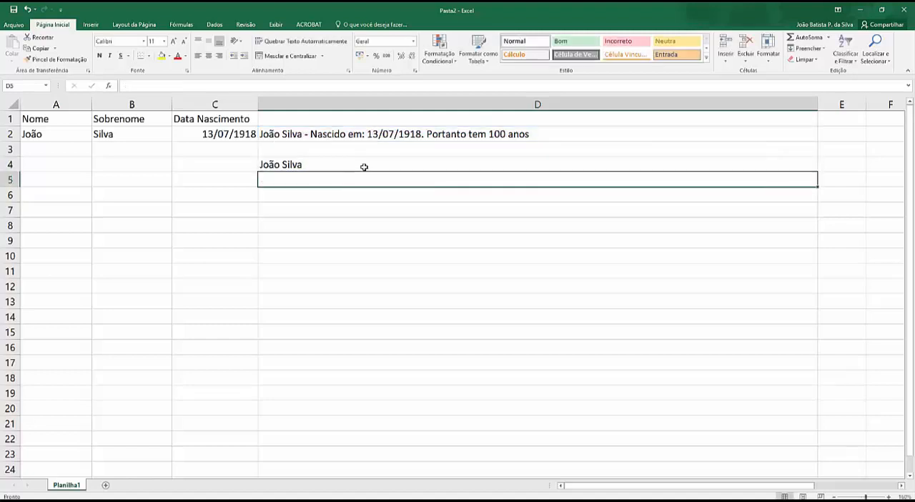
Set the number of characters in the D4 ESQUERDA formula to 9.
{"action": "left_click", "coordinate": [293, 164]}
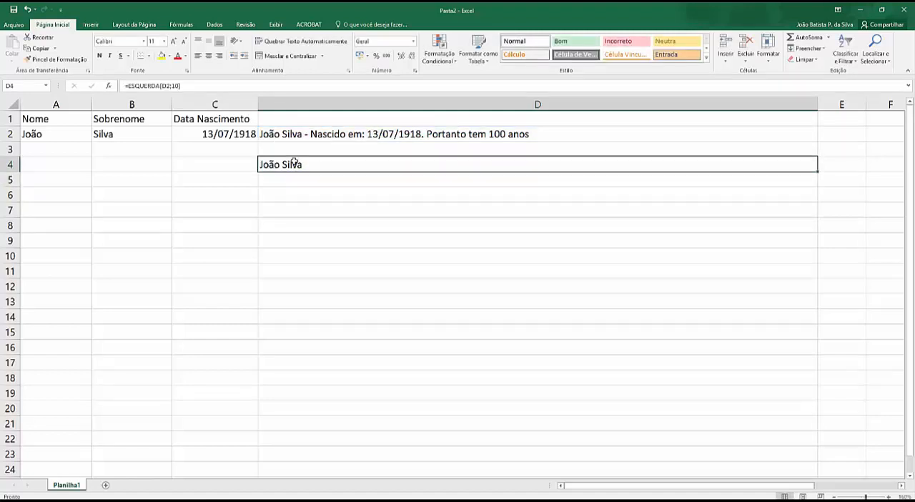
{"action": "double_click", "coordinate": [276, 165]}
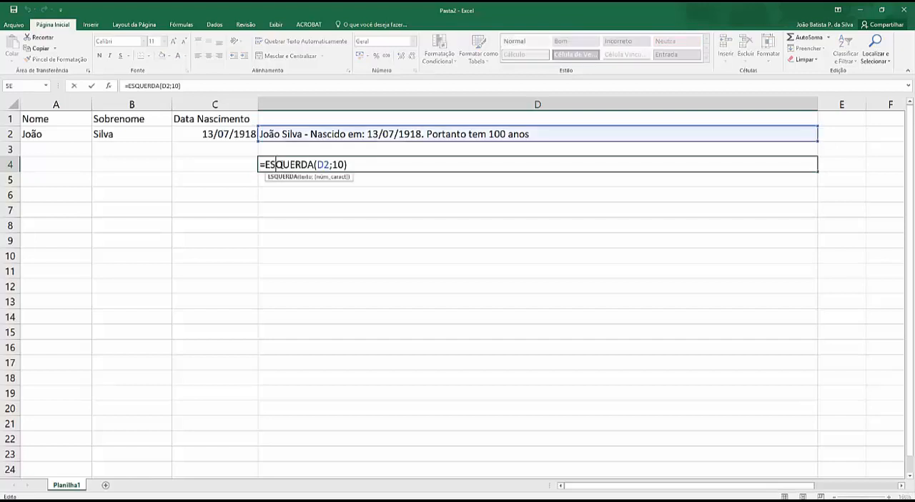
{"action": "double_click", "coordinate": [342, 164]}
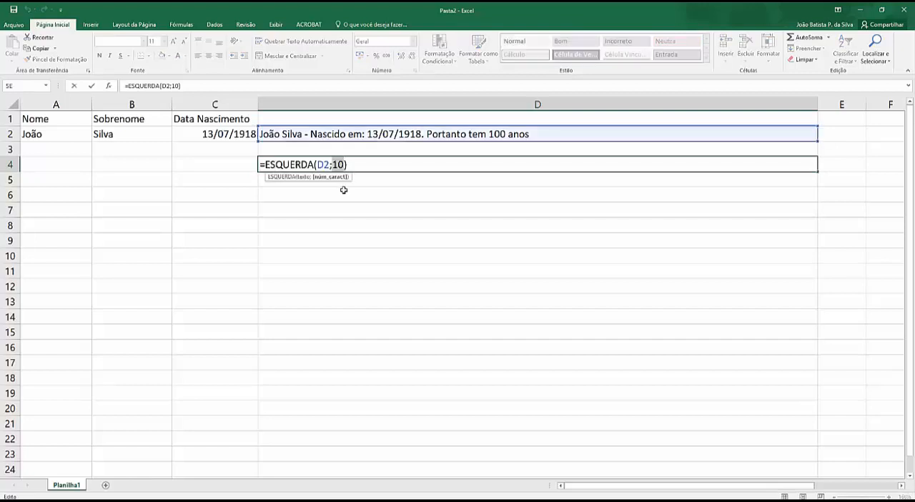
{"action": "type", "text": "9"}
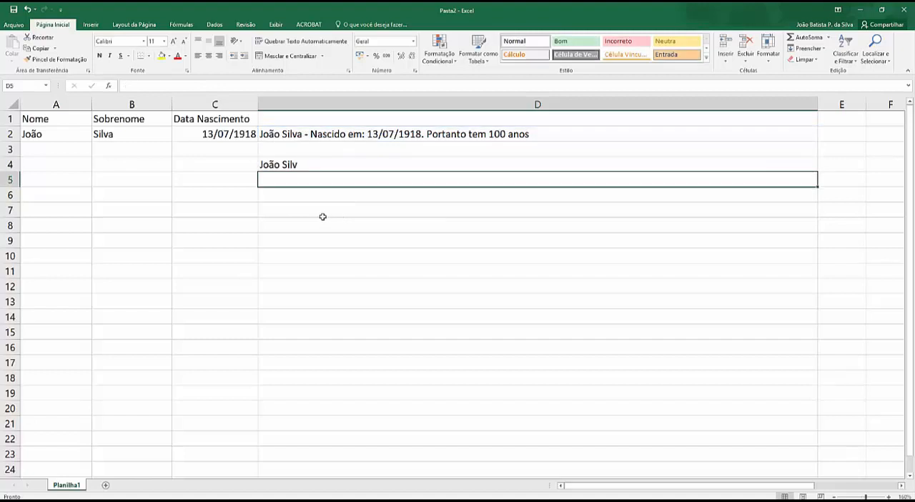
{"action": "double_click", "coordinate": [284, 165]}
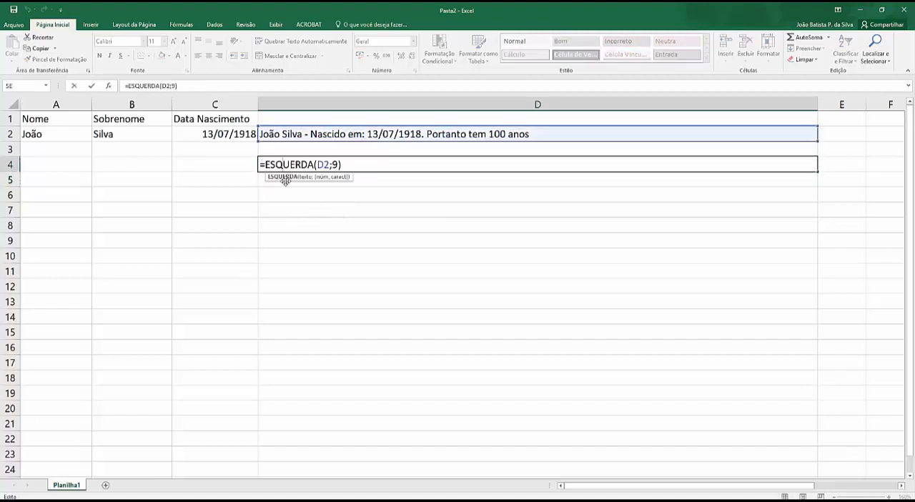
{"action": "key", "text": "Escape"}
Enter the formula =direita(D2;4) in cell D5 to extract the last four characters of D2.
{"action": "left_click", "coordinate": [271, 183]}
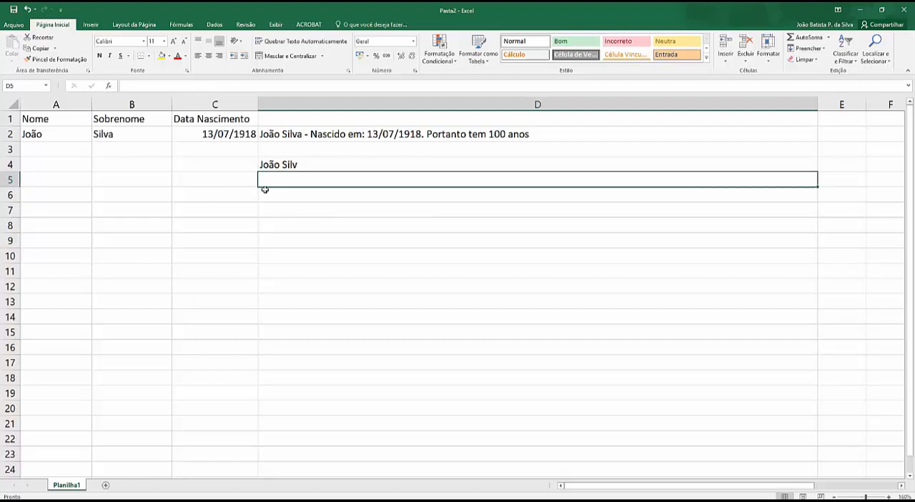
{"action": "type", "text": "=direita"}
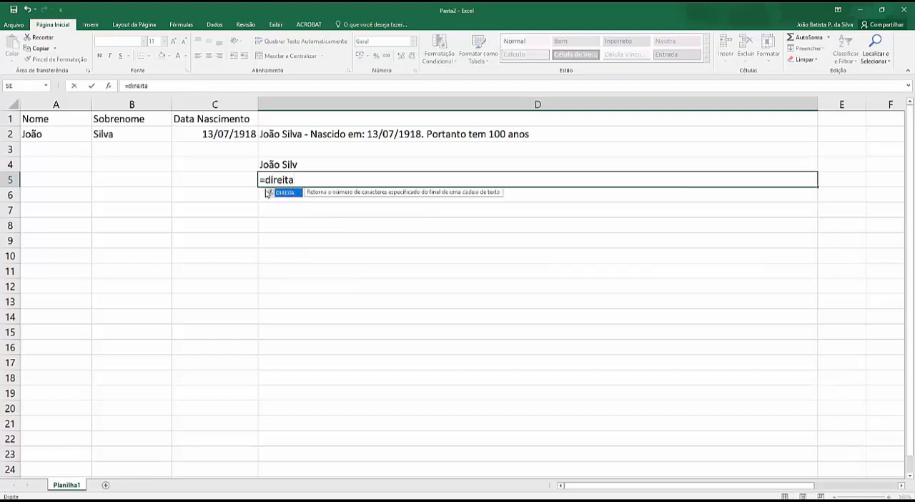
{"action": "type", "text": "("}
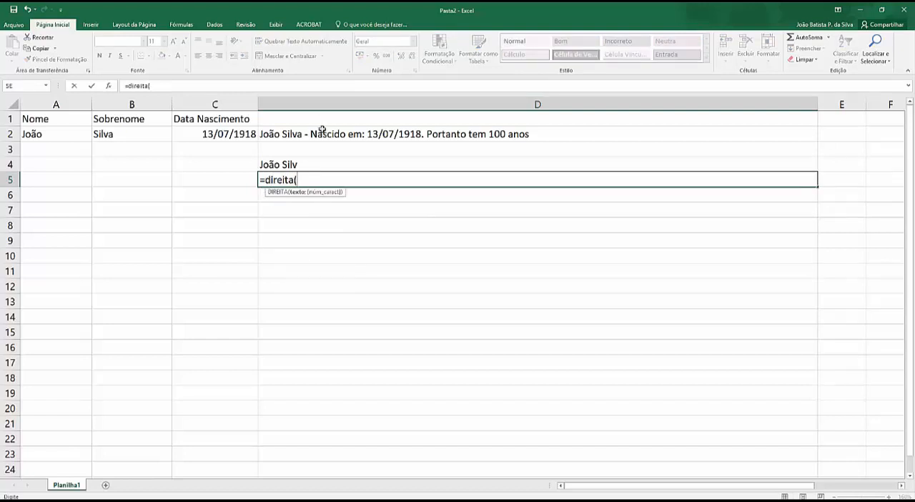
{"action": "left_click", "coordinate": [322, 129]}
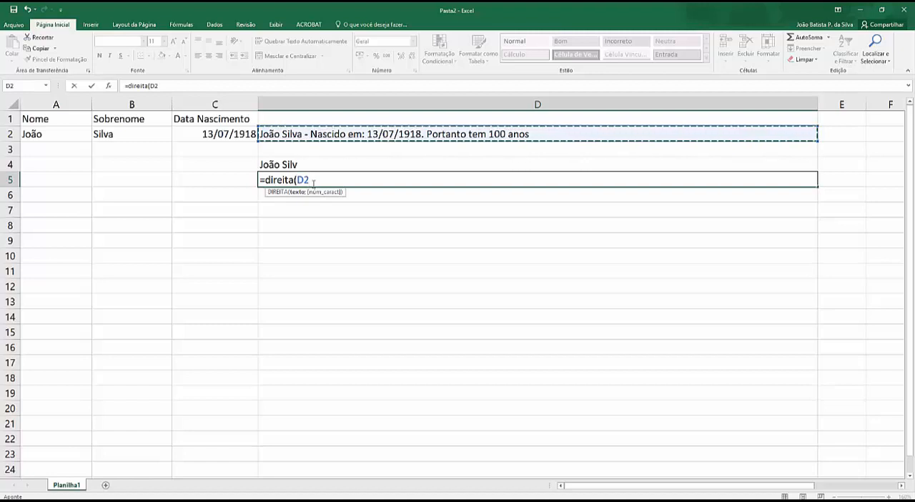
{"action": "type", "text": ";4"}
{"action": "key", "text": "Return"}
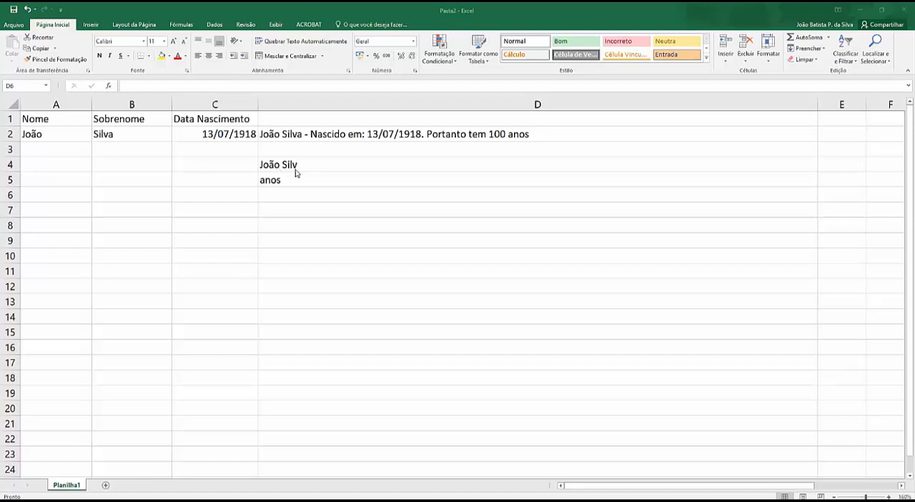
Enter a sample street address in cell D3, preceded by the label "Endereço: ".
{"action": "left_click", "coordinate": [283, 150]}
{"action": "left_click", "coordinate": [279, 149]}
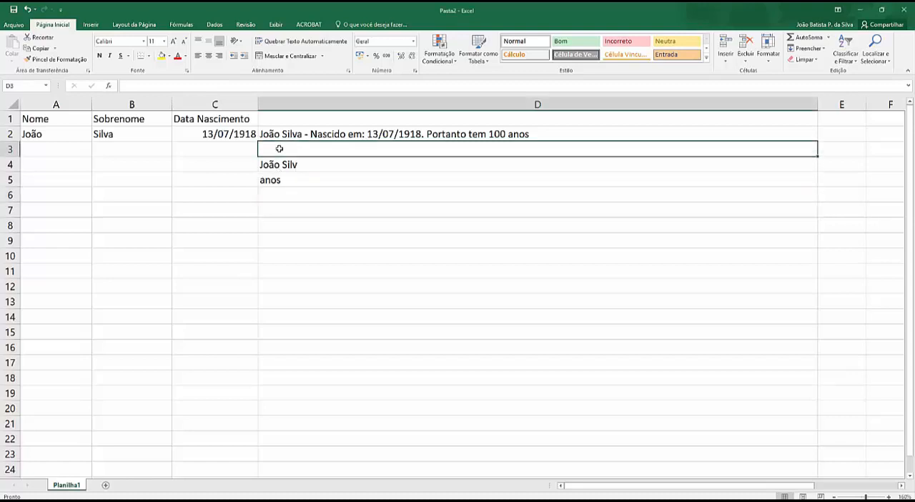
{"action": "type", "text": "Endere"}
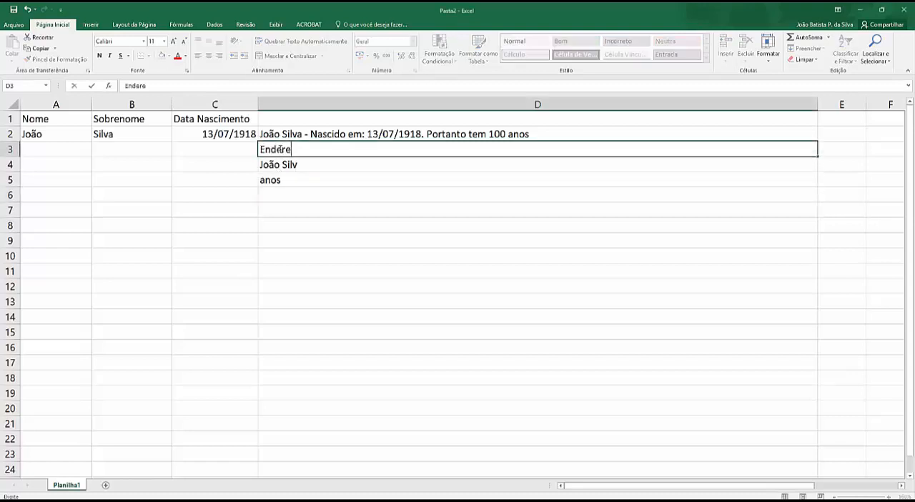
{"action": "type", "text": "ço: Rua A, "}
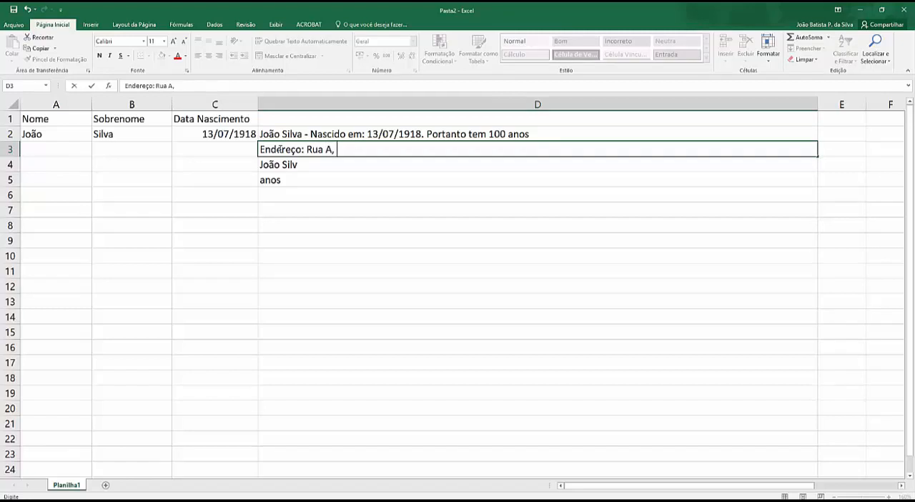
{"action": "type", "text": "s/n"}
{"action": "key", "text": "Return"}
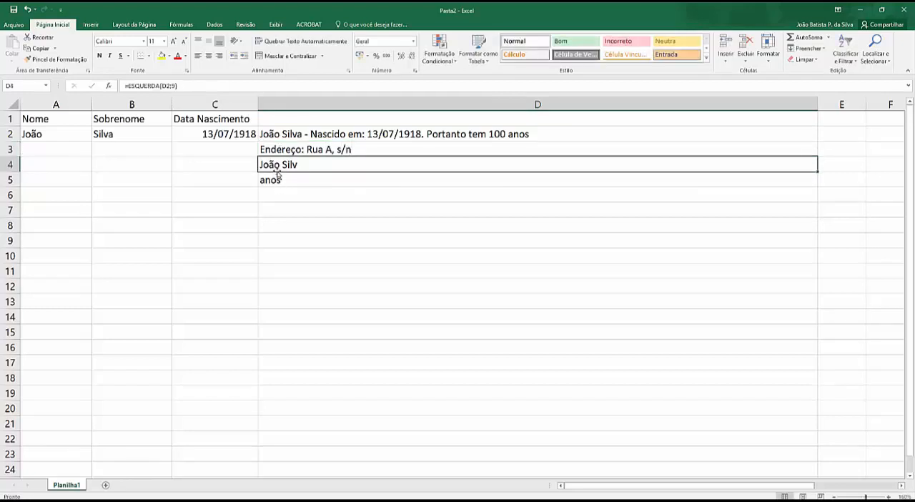
Clear the ESQUERDA and DIREITA formulas from cells D4 and D5.
{"action": "key", "text": "Delete"}
{"action": "left_click", "coordinate": [275, 181]}
{"action": "key", "text": "Delete"}
Enter the formula =ext.texto(D3;11;6) in cell D7 to extract six characters of D3 starting at position 11.
{"action": "left_click", "coordinate": [279, 209]}
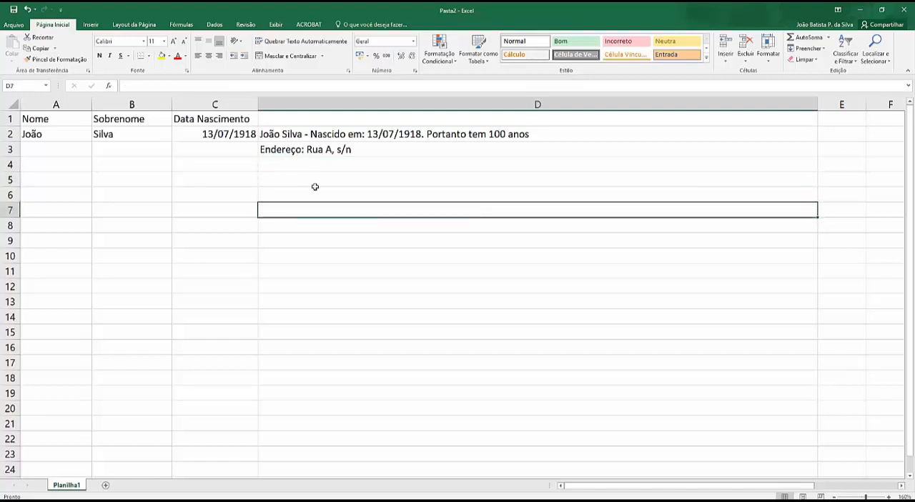
{"action": "type", "text": "=ext"}
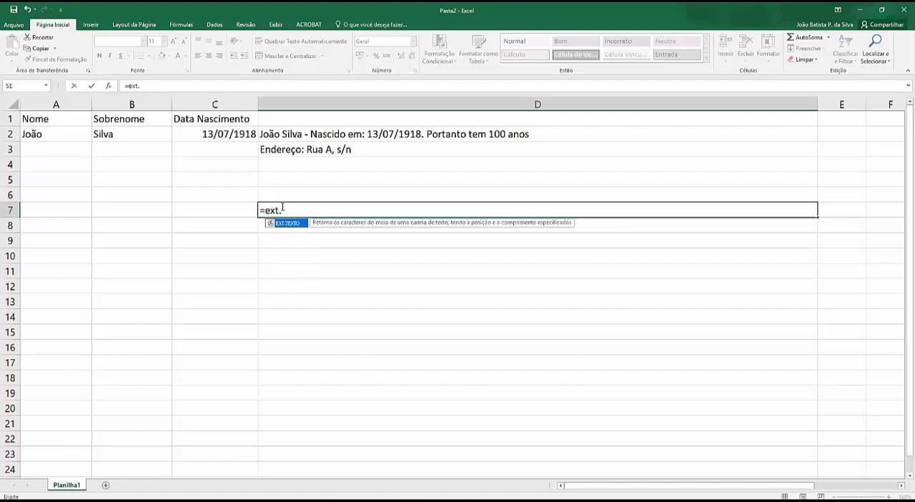
{"action": "type", "text": ".texto("}
{"action": "left_click", "coordinate": [286, 153]}
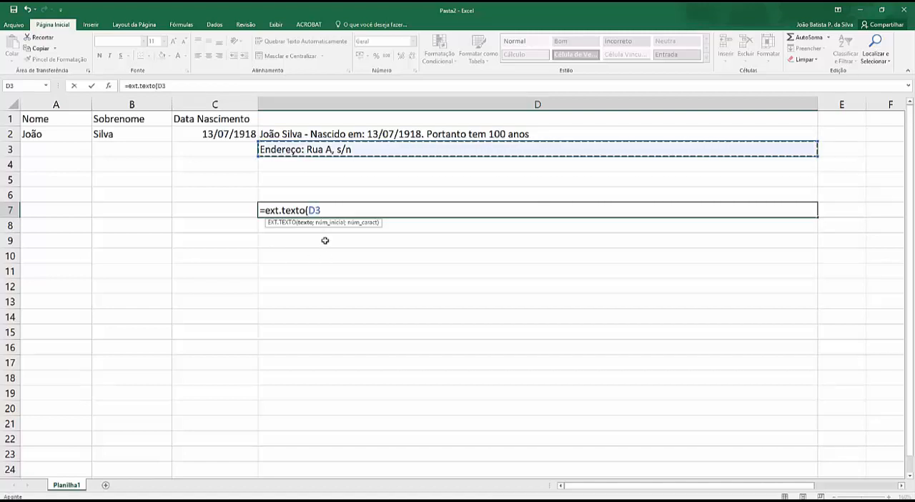
{"action": "type", "text": "1;"}
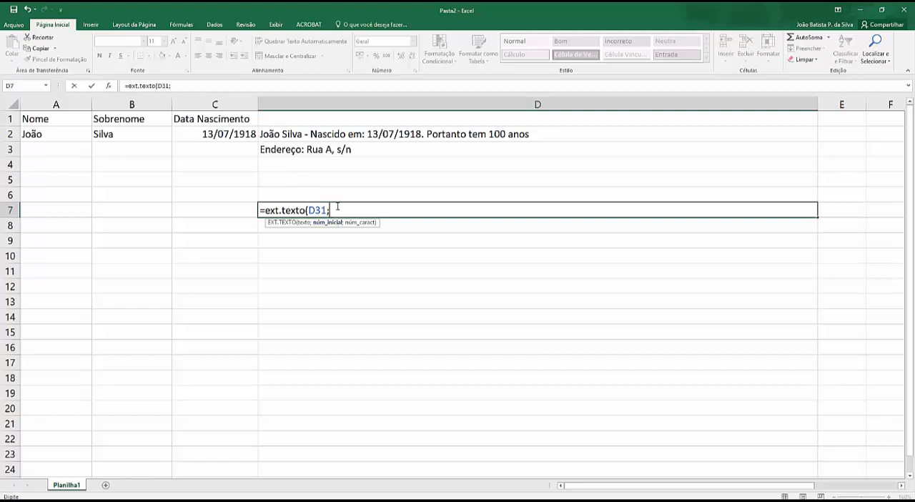
{"action": "key", "text": "BackSpace"}
{"action": "key", "text": "BackSpace"}
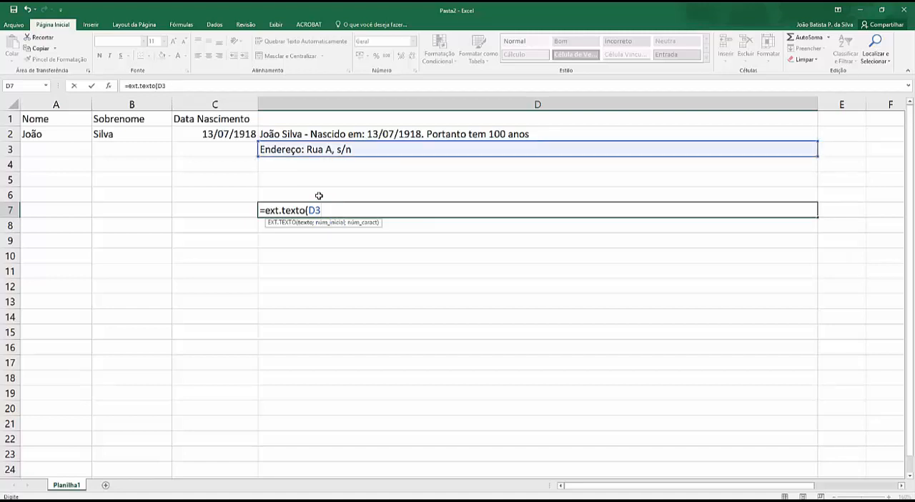
{"action": "type", "text": ";"}
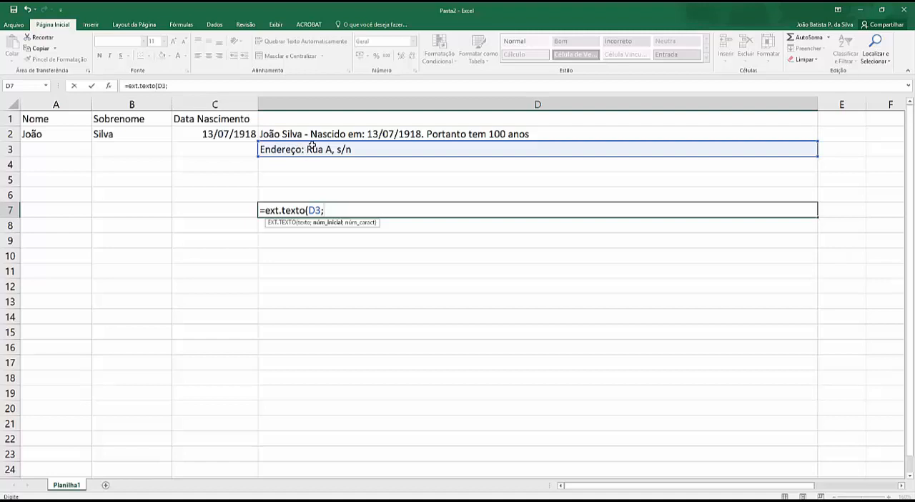
{"action": "type", "text": "11;"}
{"action": "type", "text": "6"}
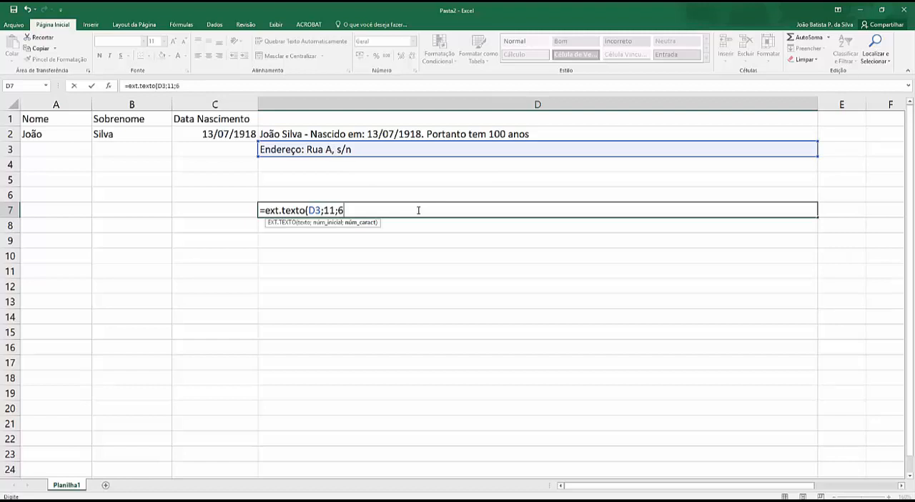
{"action": "type", "text": ")"}
{"action": "key", "text": "Return"}
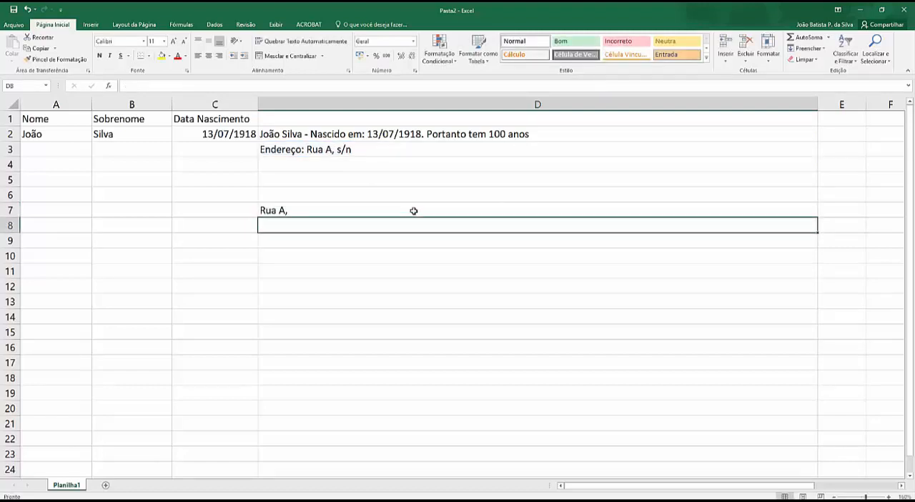
Set the number of characters in the D7 EXT.TEXTO formula to 1000.
{"action": "left_click", "coordinate": [266, 209]}
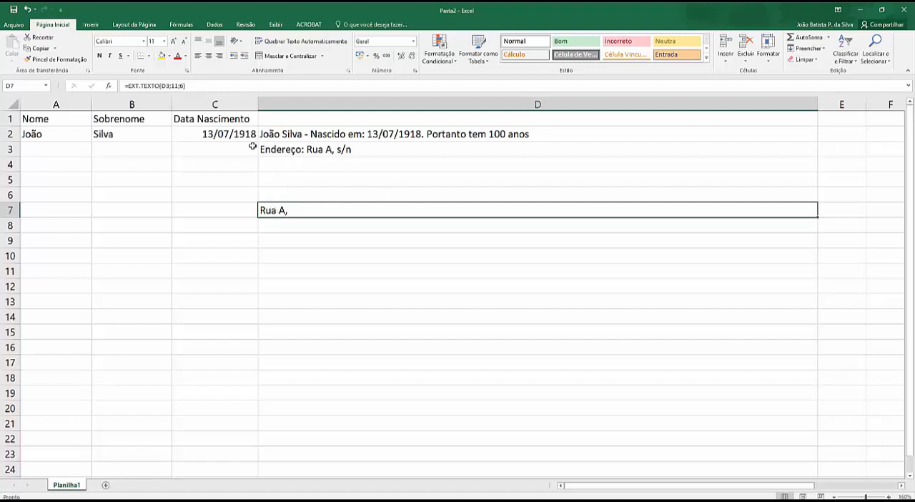
{"action": "left_click", "coordinate": [166, 85]}
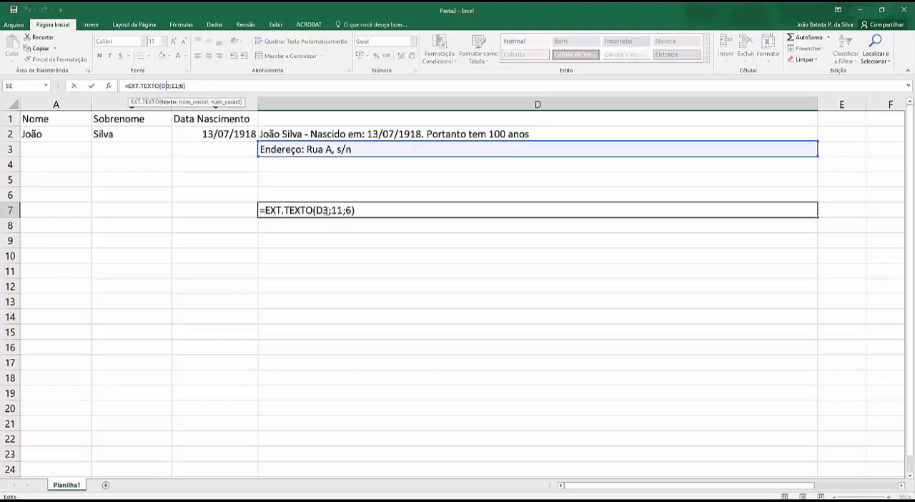
{"action": "left_click", "coordinate": [348, 209]}
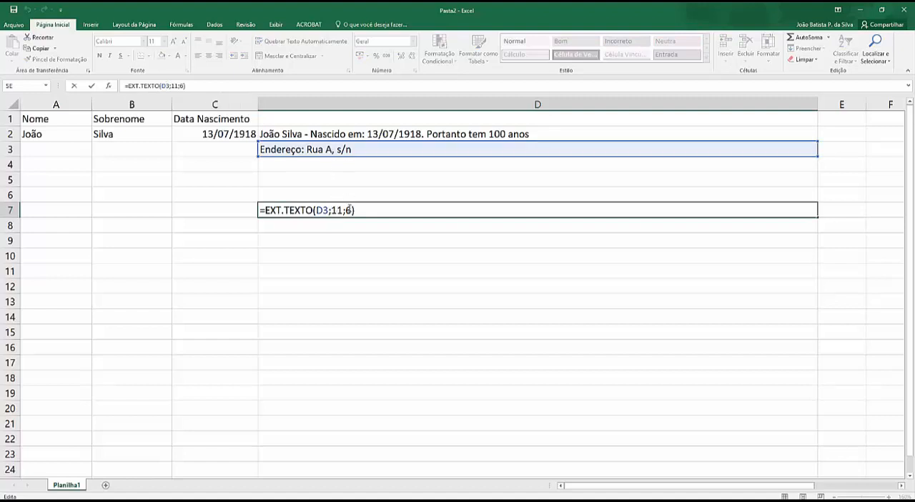
{"action": "key", "text": "BackSpace"}
{"action": "type", "text": "1000"}
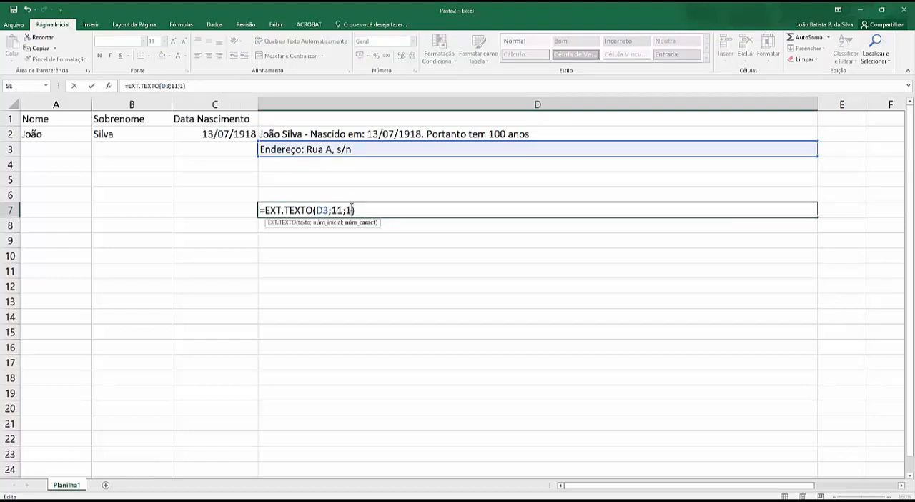
{"action": "key", "text": "Return"}
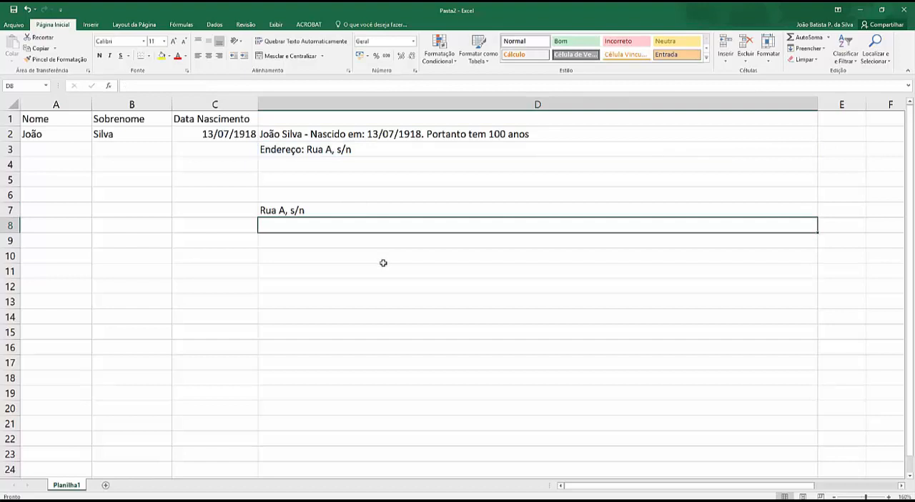
Append " - fundos" to the end of the address text in cell D3.
{"action": "left_click", "coordinate": [345, 150]}
{"action": "double_click", "coordinate": [356, 150]}
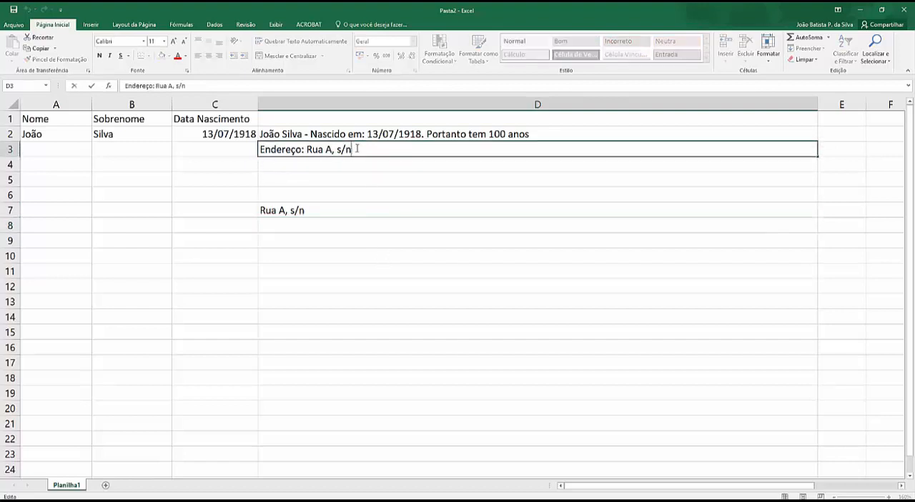
{"action": "type", "text": "- fundos"}
{"action": "key", "text": "Return"}
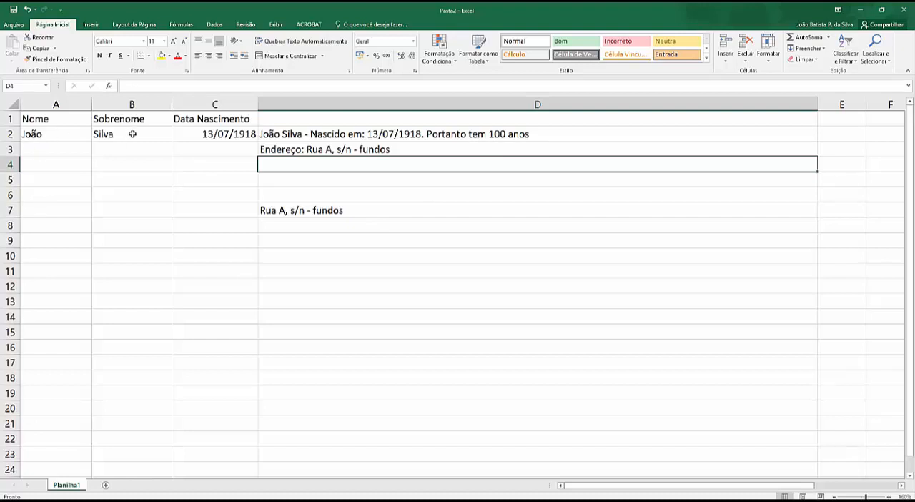
Enter the person's full name in cell A4, followed by the label "CPF: " and the formatted CPF number.
{"action": "left_click", "coordinate": [41, 166]}
{"action": "type", "text": "o"}
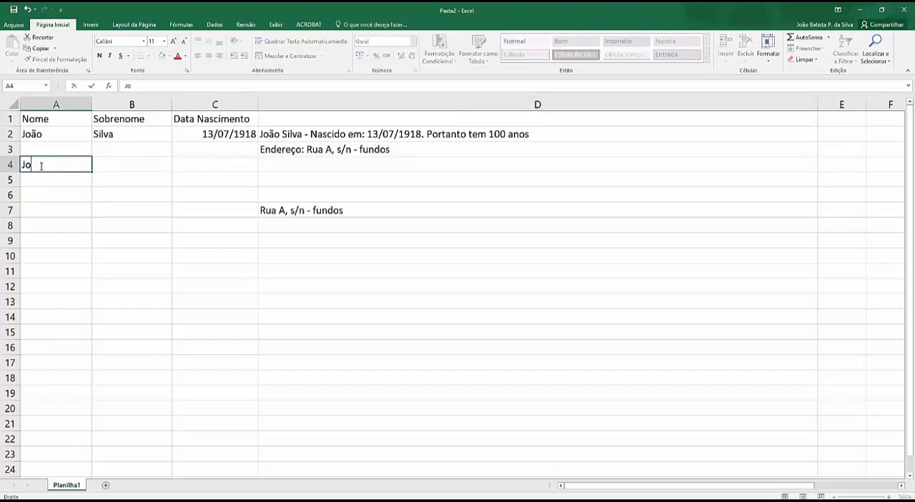
{"action": "type", "text": "ão Silva Alb"}
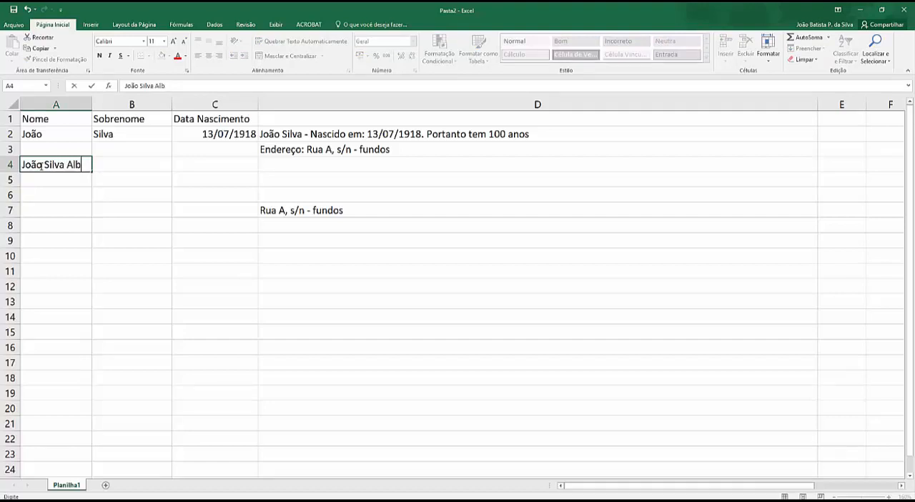
{"action": "type", "text": "uquerque"}
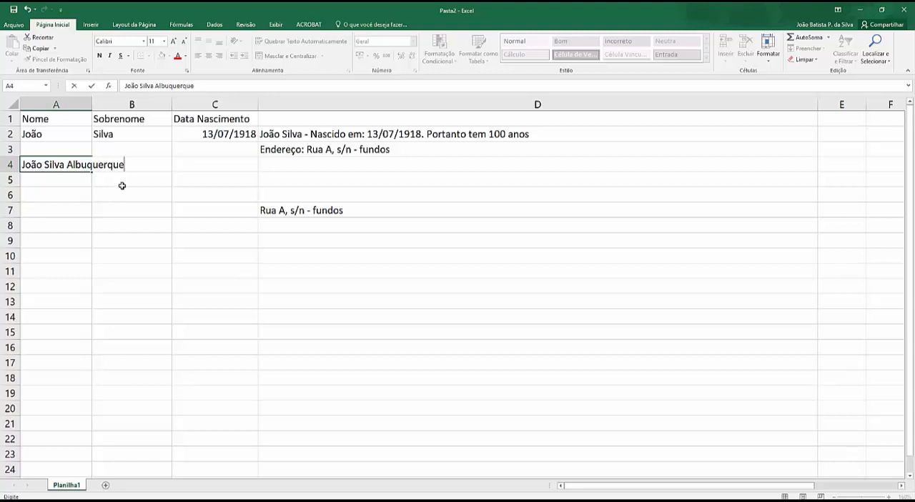
{"action": "type", "text": " CPF: 123.456.789-00"}
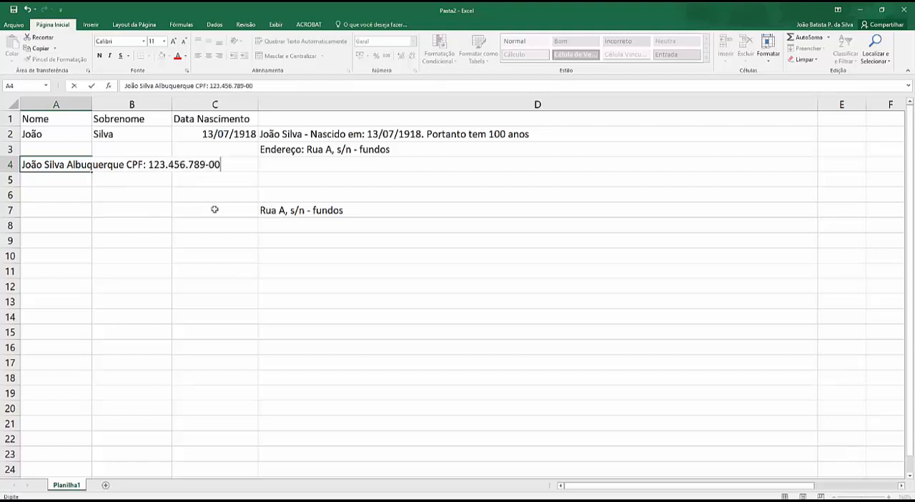
{"action": "left_click", "coordinate": [290, 227]}
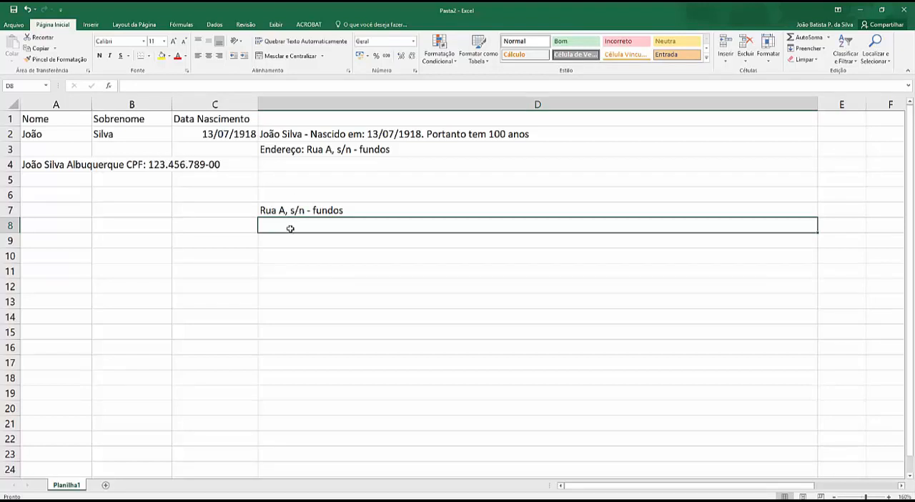
Enter the formula =direita(A4;14) in cell D5 to extract the CPF number from the end of A4.
{"action": "left_click", "coordinate": [280, 210]}
{"action": "left_click", "coordinate": [271, 181]}
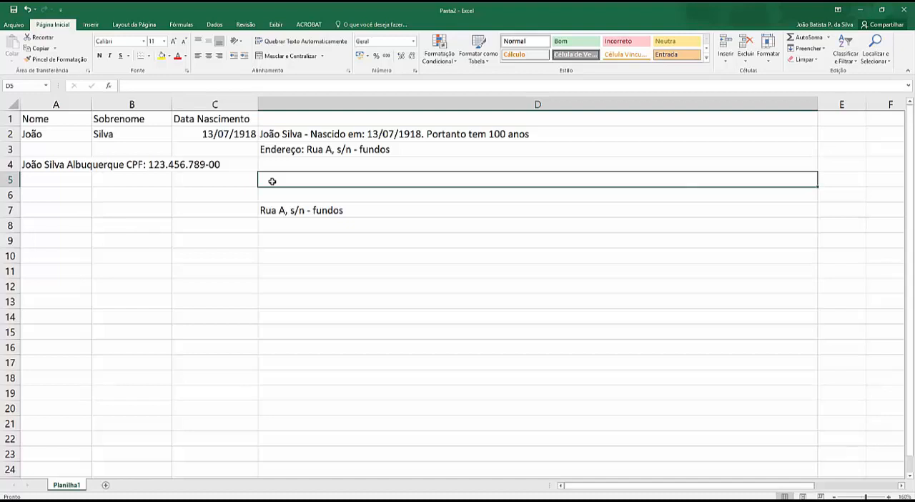
{"action": "type", "text": "=dir"}
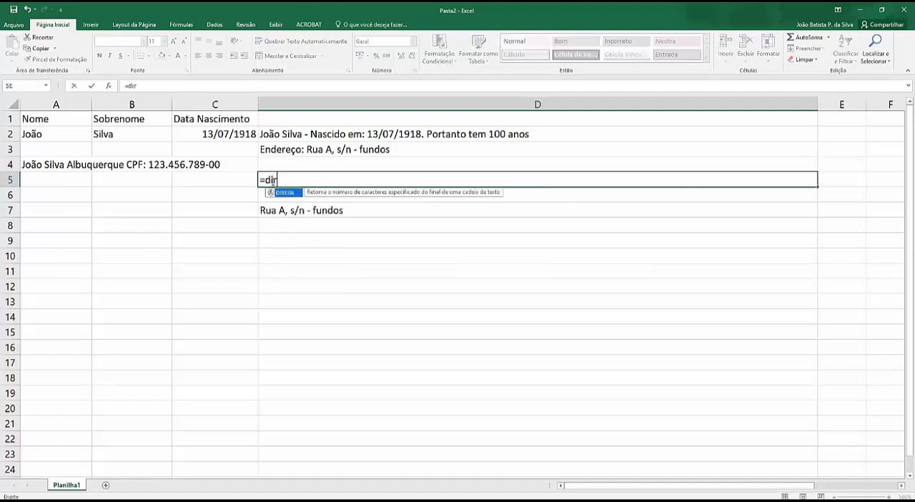
{"action": "type", "text": "eita("}
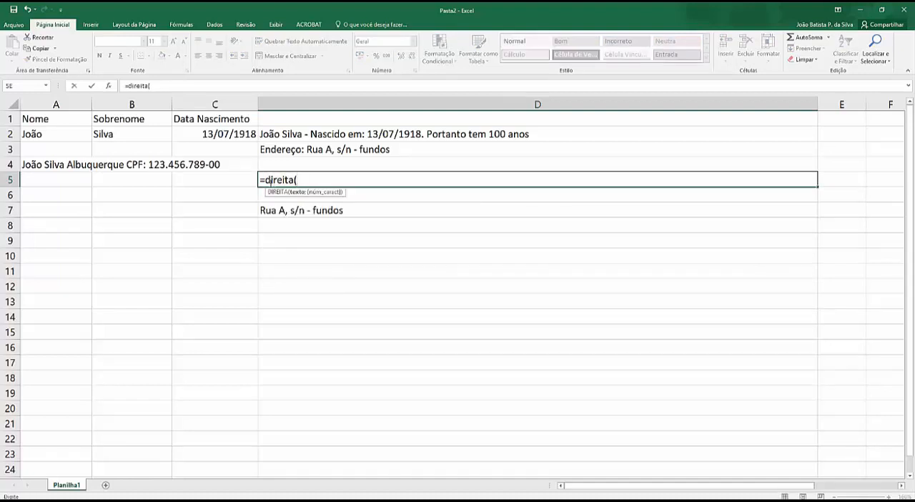
{"action": "left_click", "coordinate": [35, 164]}
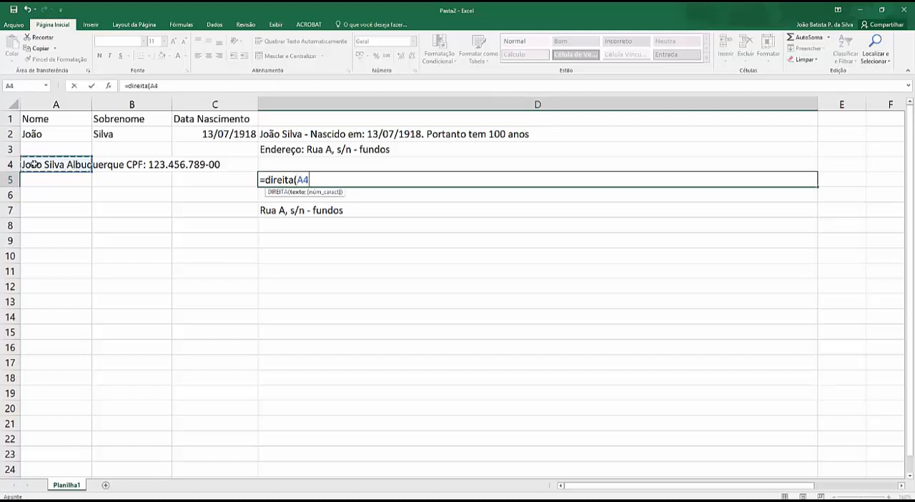
{"action": "type", "text": ";14"}
{"action": "key", "text": "Return"}
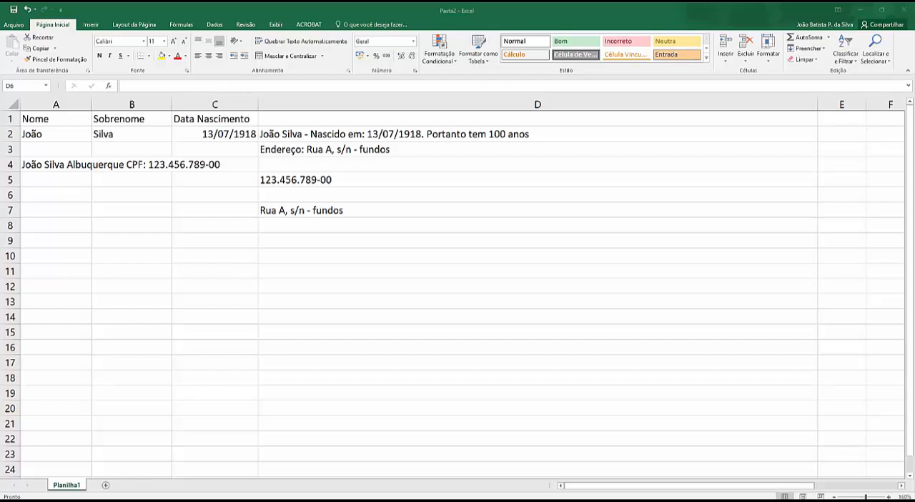
Enter the formula =maiuscula(D7) in cell D9 to convert the extracted address to uppercase.
{"action": "left_click", "coordinate": [283, 251]}
{"action": "left_click", "coordinate": [275, 237]}
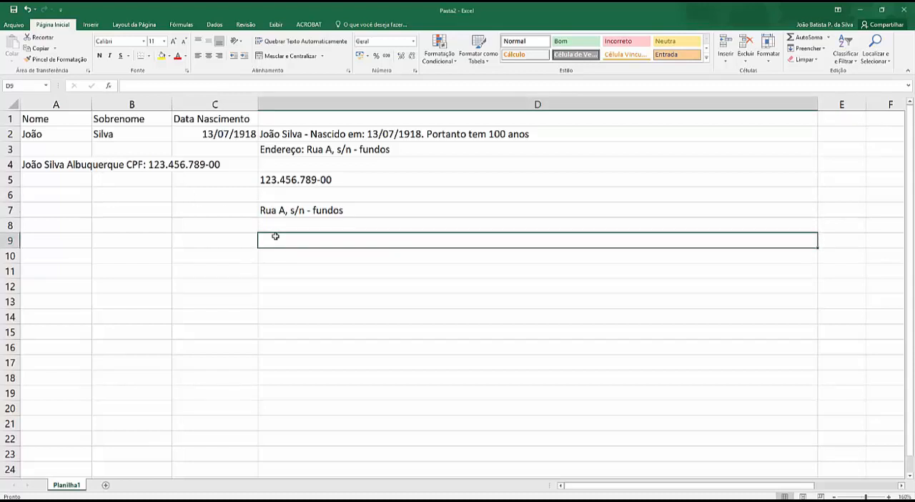
{"action": "type", "text": "=maius"}
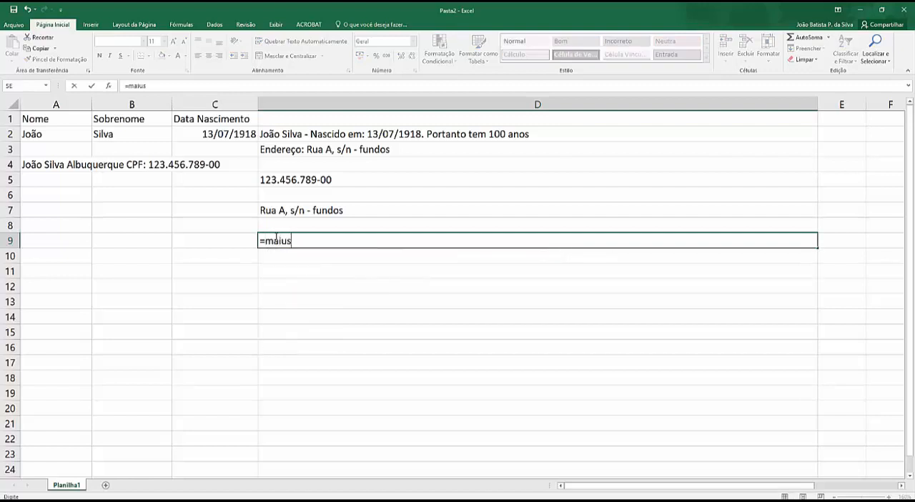
{"action": "type", "text": "cula("}
{"action": "left_click", "coordinate": [276, 210]}
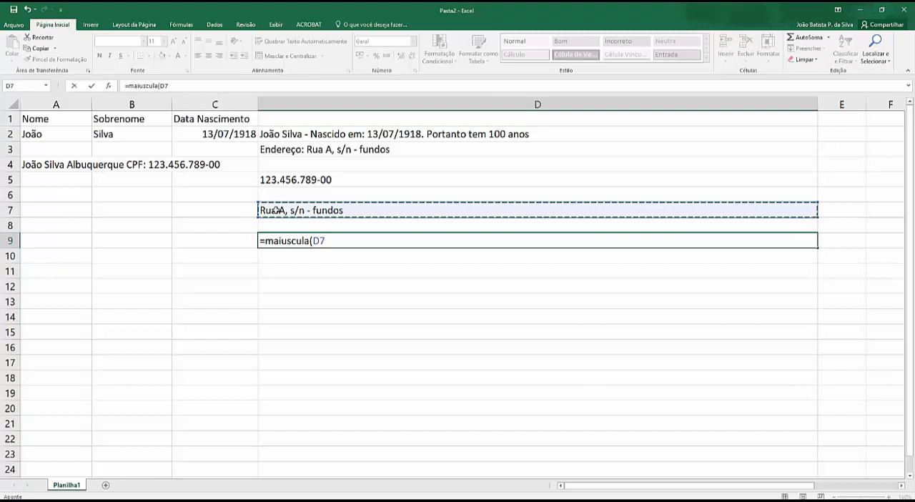
{"action": "type", "text": ")"}
{"action": "key", "text": "Return"}
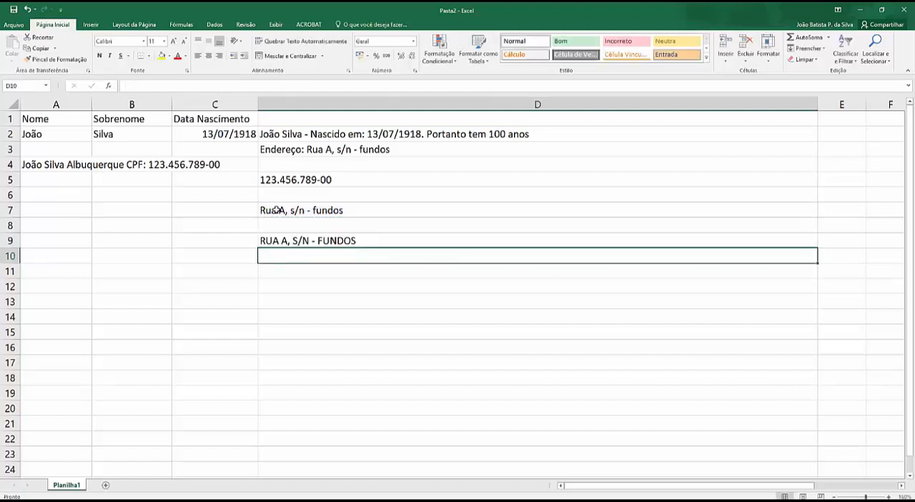
Enter the formula =minuscula(D9) in cell D11 to convert the uppercase address to lowercase.
{"action": "left_click", "coordinate": [284, 275]}
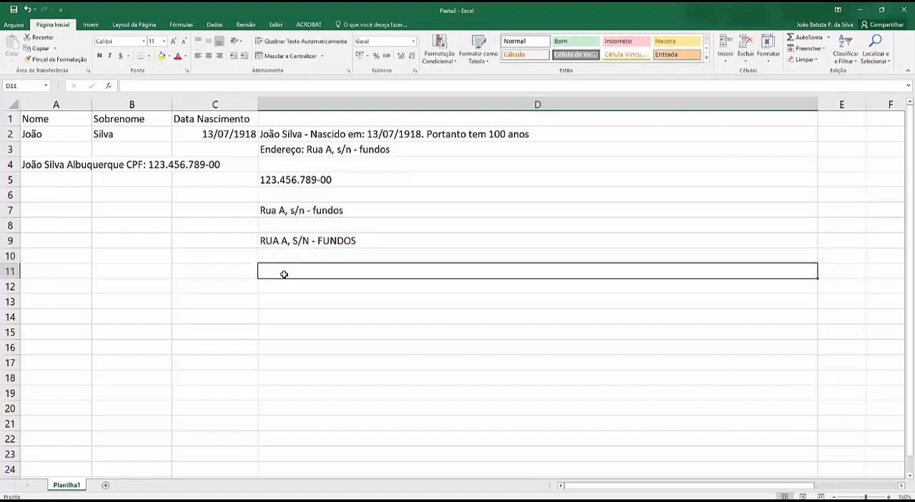
{"action": "type", "text": "=minuscu"}
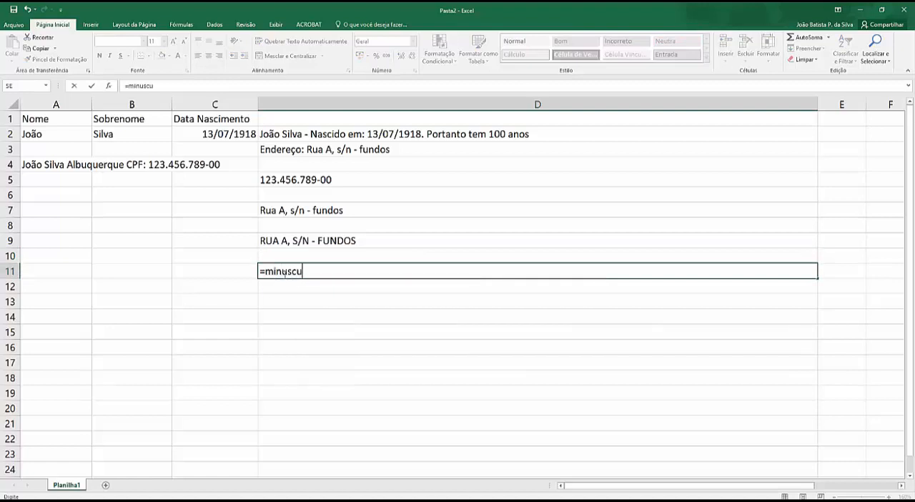
{"action": "type", "text": "la("}
{"action": "left_click", "coordinate": [283, 240]}
{"action": "type", "text": ")"}
{"action": "key", "text": "Return"}
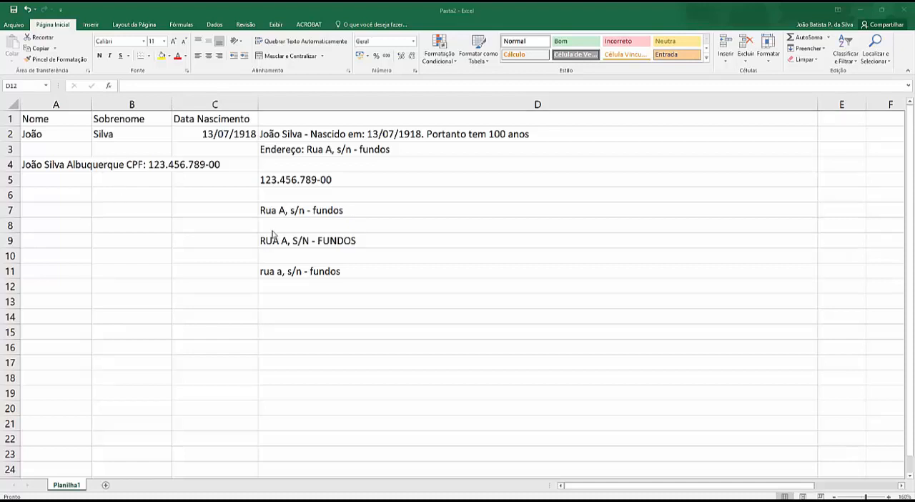
{"action": "left_click", "coordinate": [208, 220]}
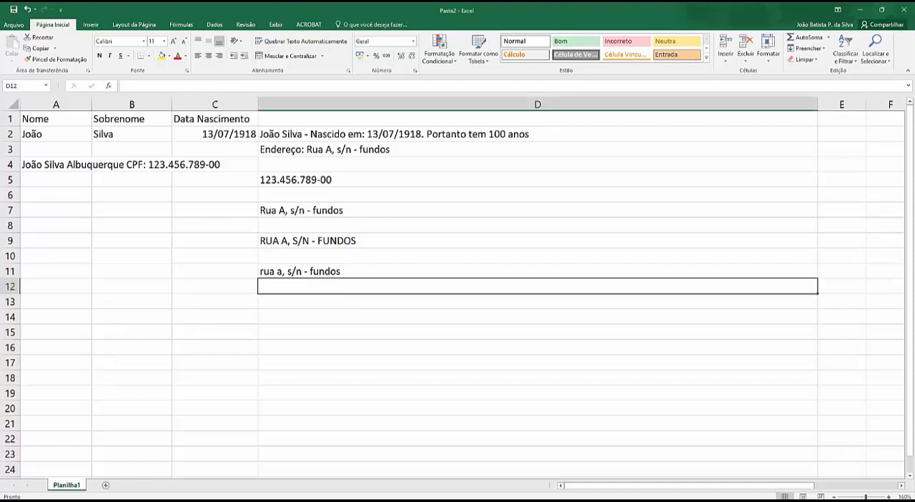